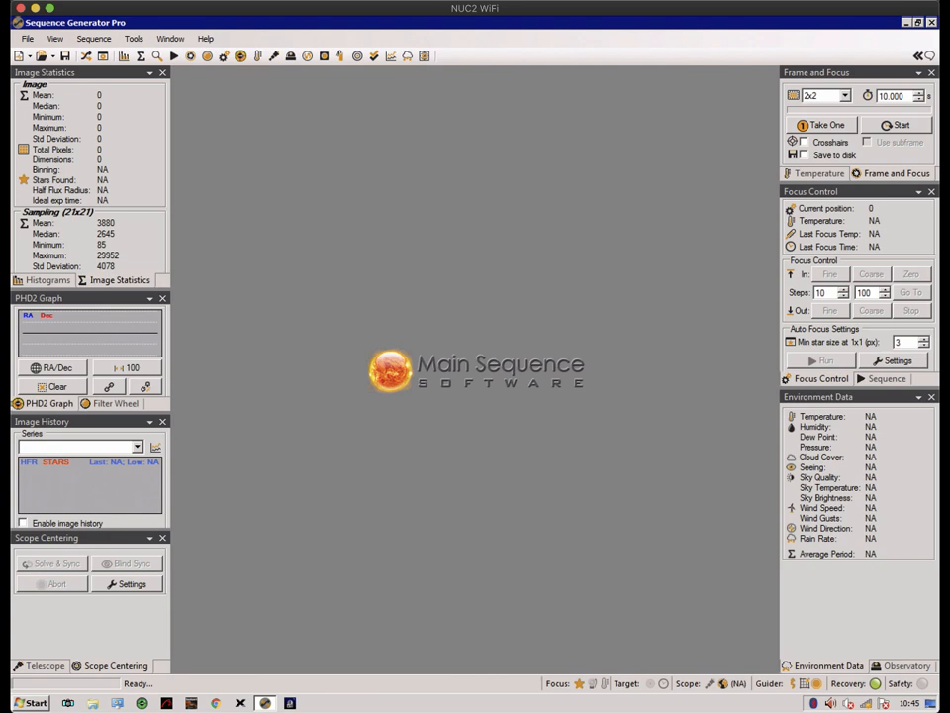
# - Create a new sequence using the EOS EQ5 equipment profile
pyautogui.click(134, 37)
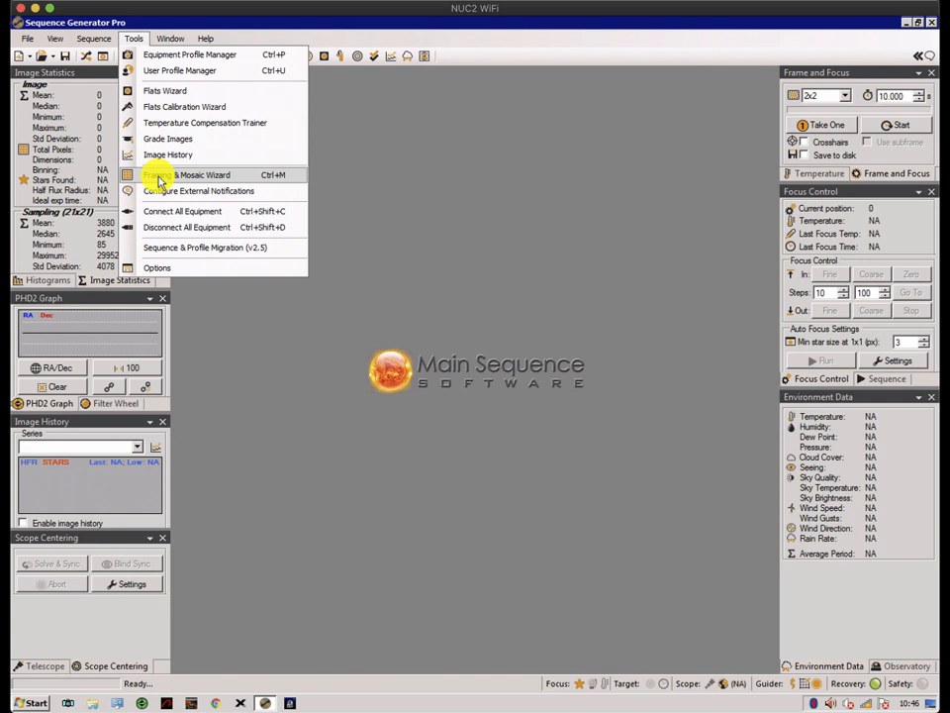
pyautogui.click(420, 199)
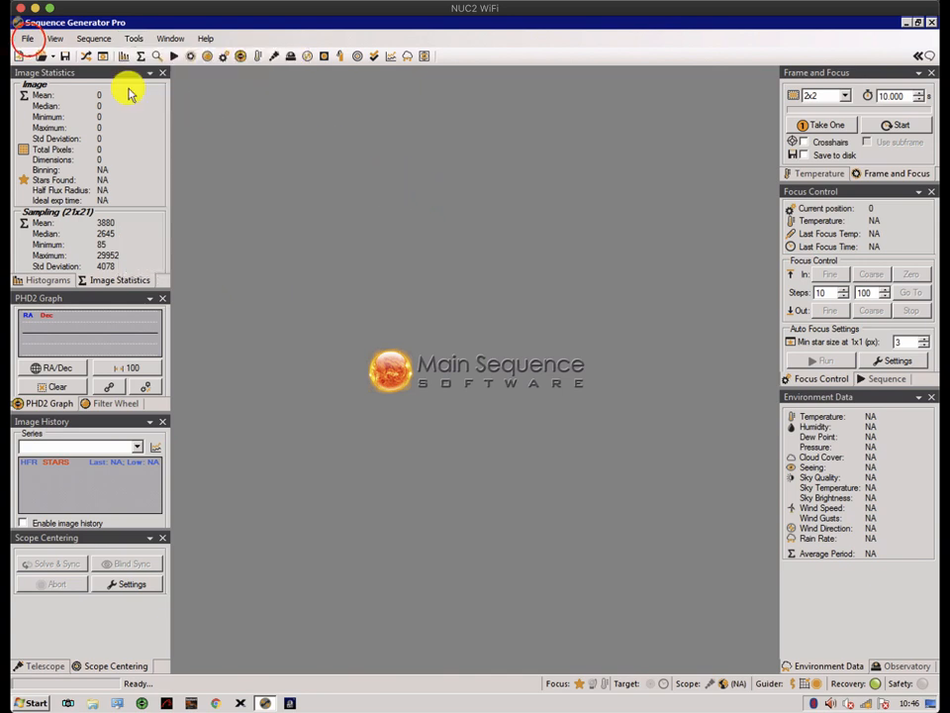
pyautogui.click(28, 39)
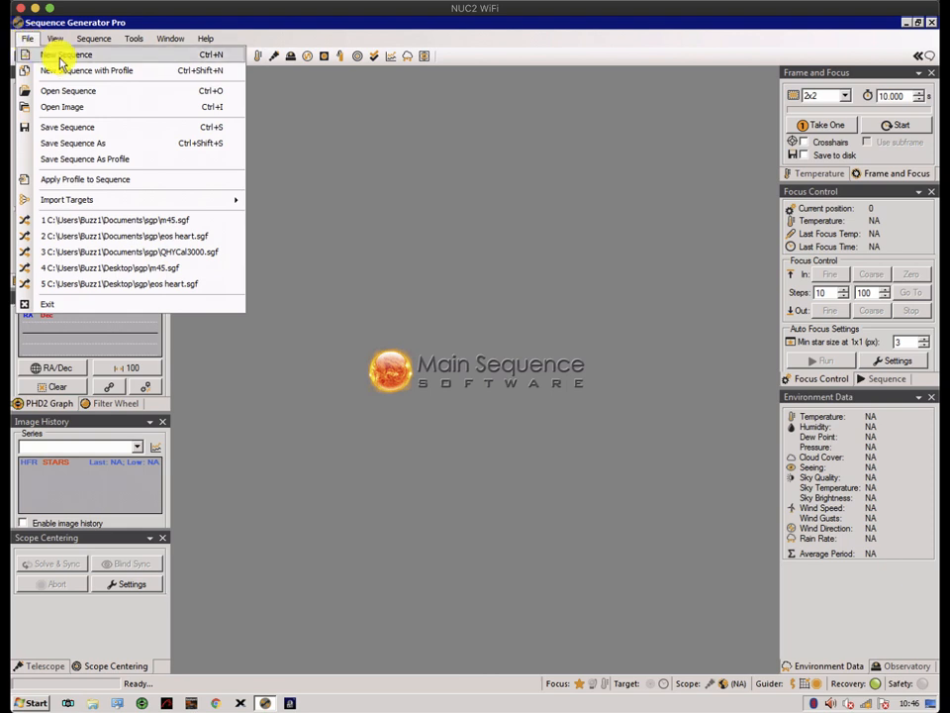
pyautogui.click(48, 70)
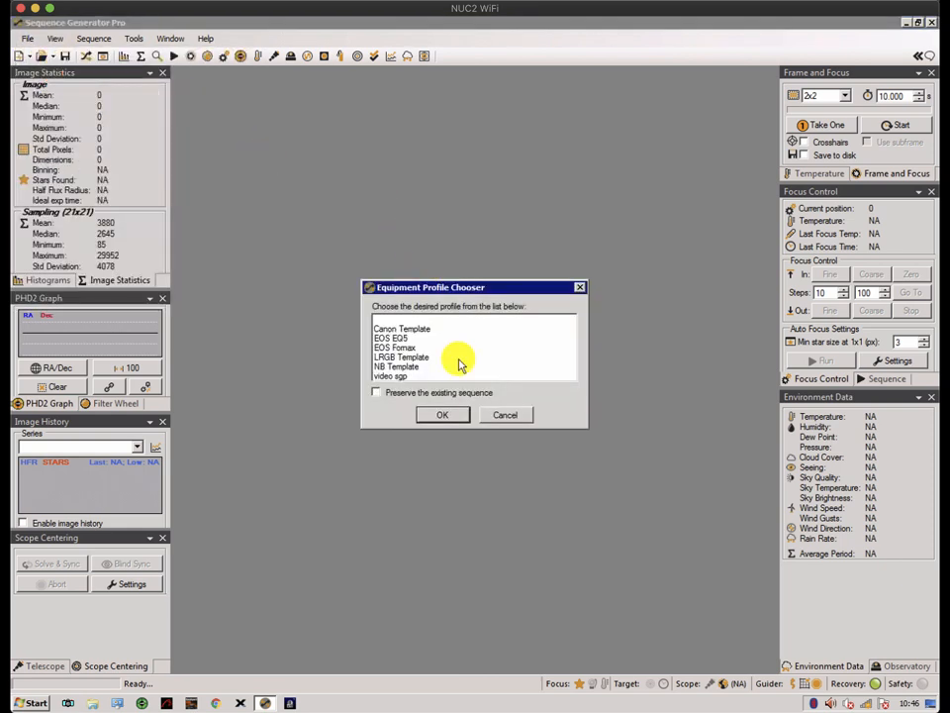
pyautogui.click(388, 338)
pyautogui.click(453, 416)
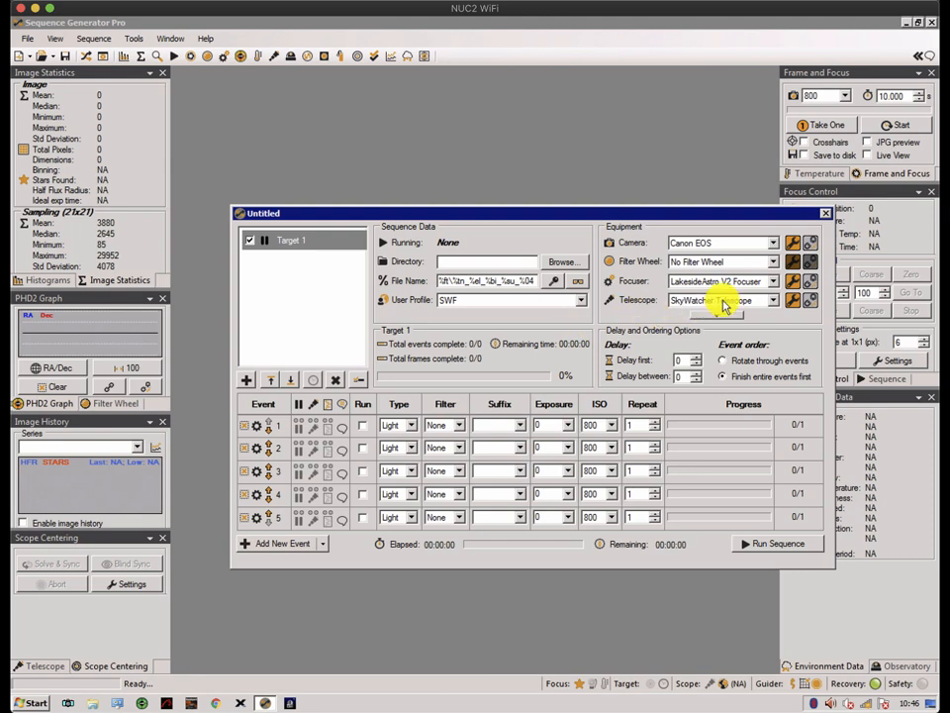
# - Check the scope focal length in the equipment control panel's telescope settings and close the untitled sequence window
pyautogui.click(103, 55)
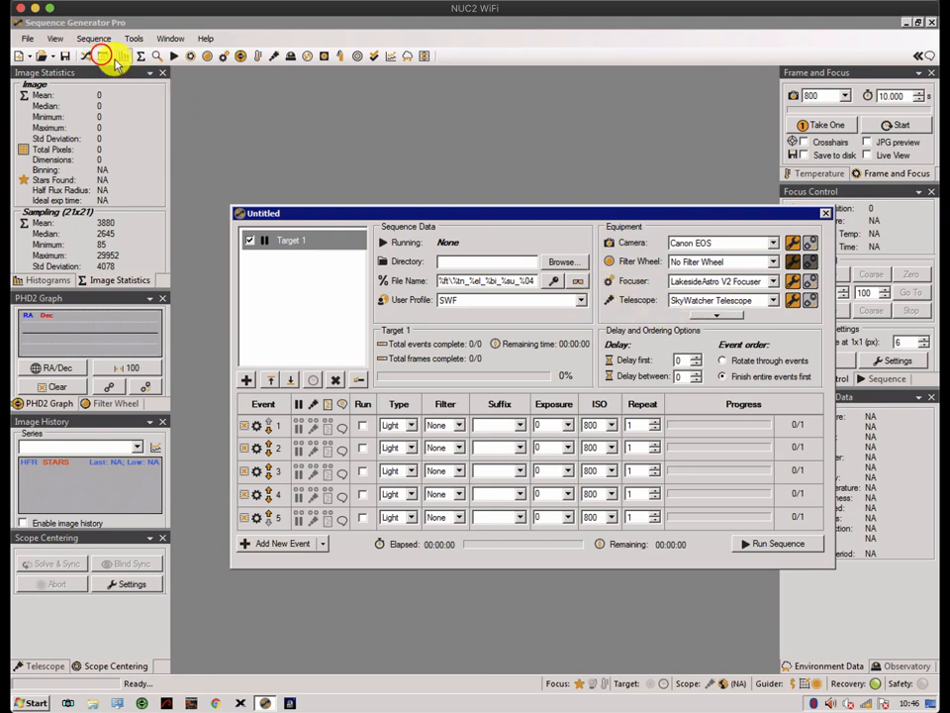
pyautogui.click(453, 255)
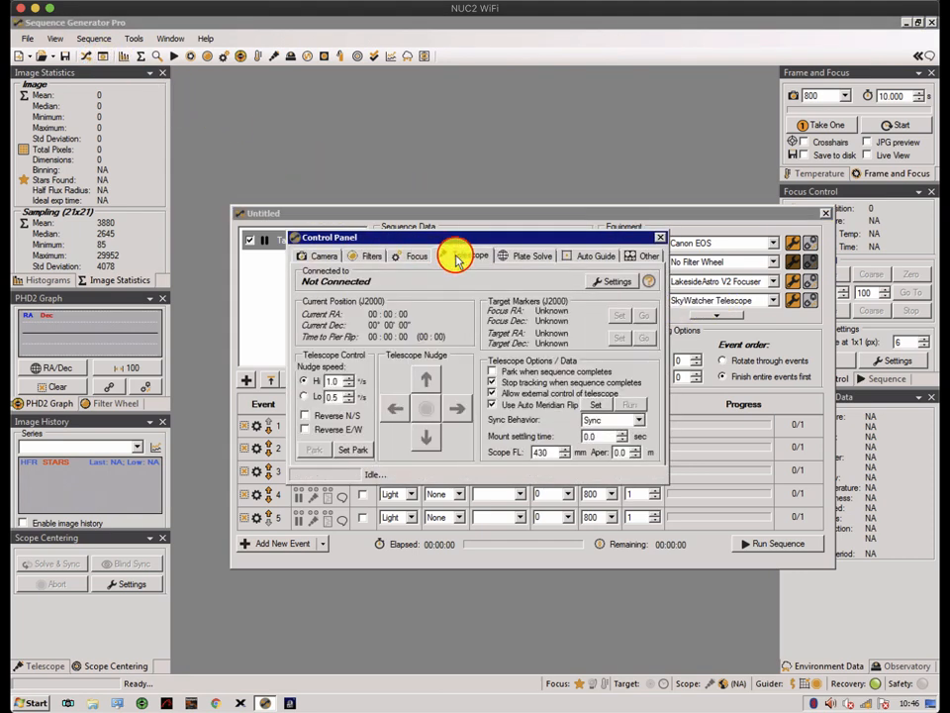
pyautogui.doubleClick(537, 457)
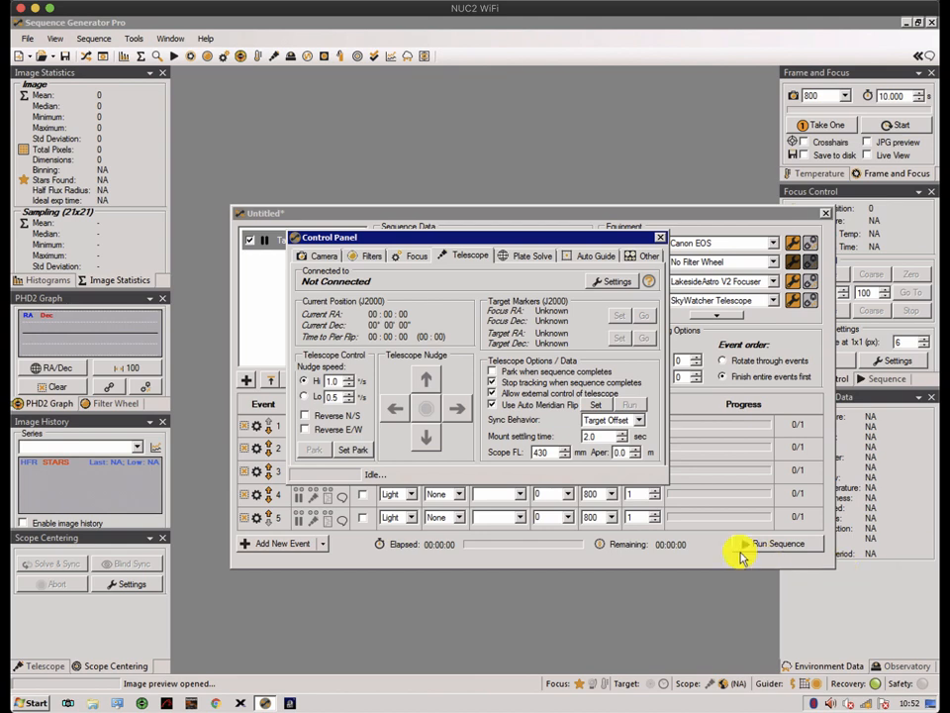
pyautogui.click(663, 242)
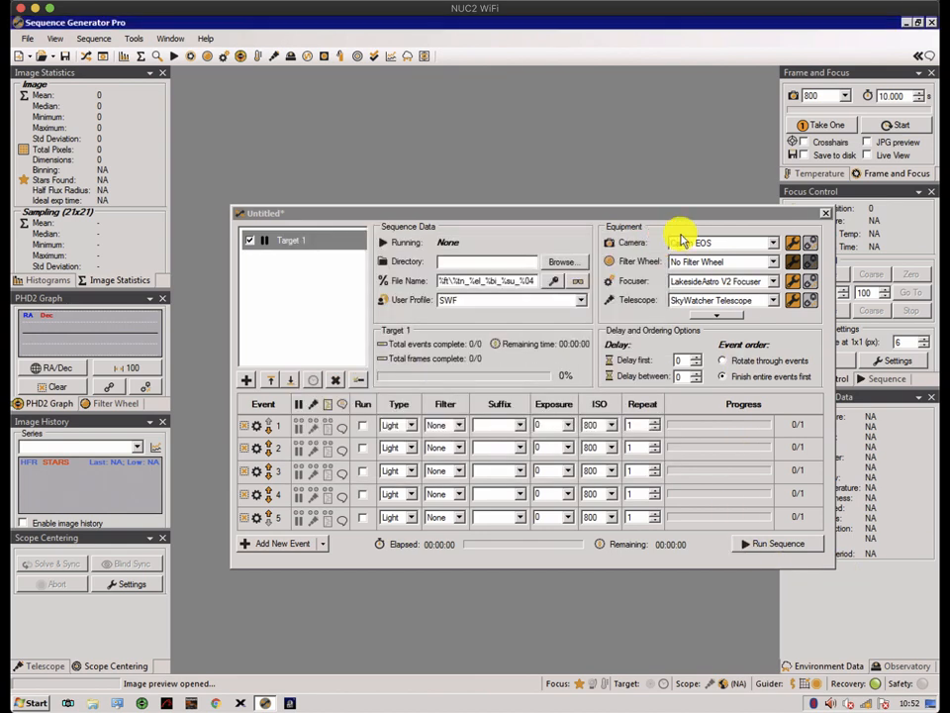
pyautogui.click(827, 213)
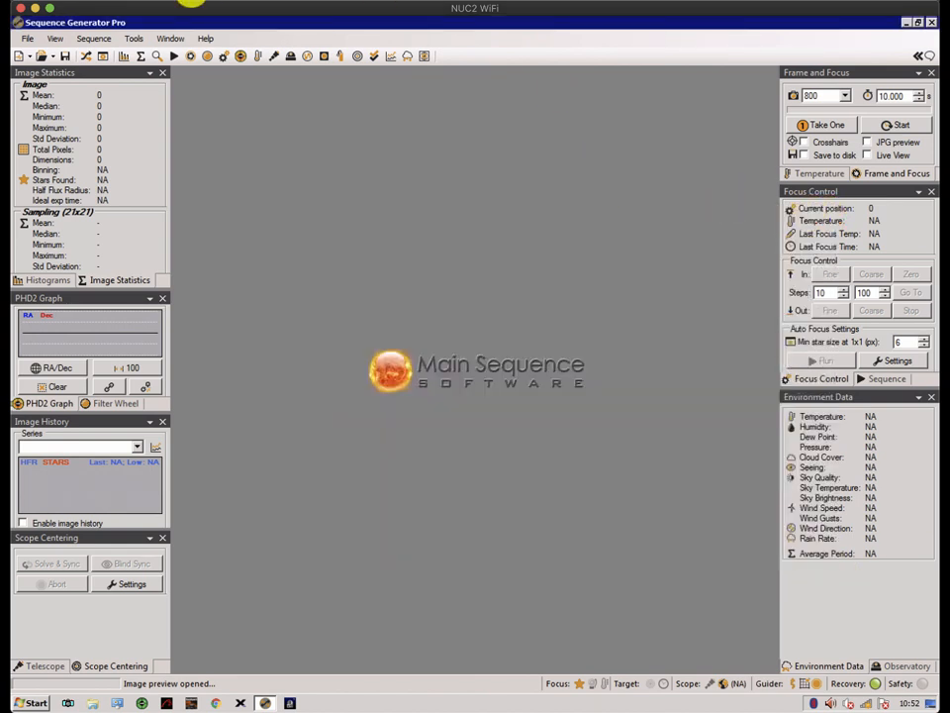
# - Open the Framing & Mosaic Wizard and fetch the sky image for the object "heart nebula"
pyautogui.click(135, 39)
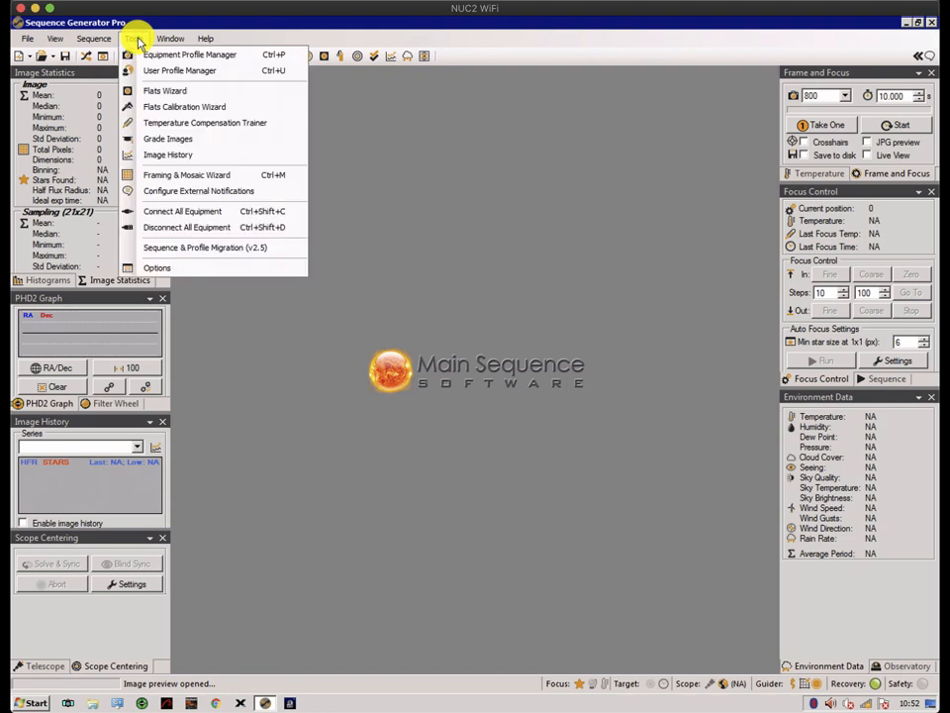
pyautogui.click(151, 182)
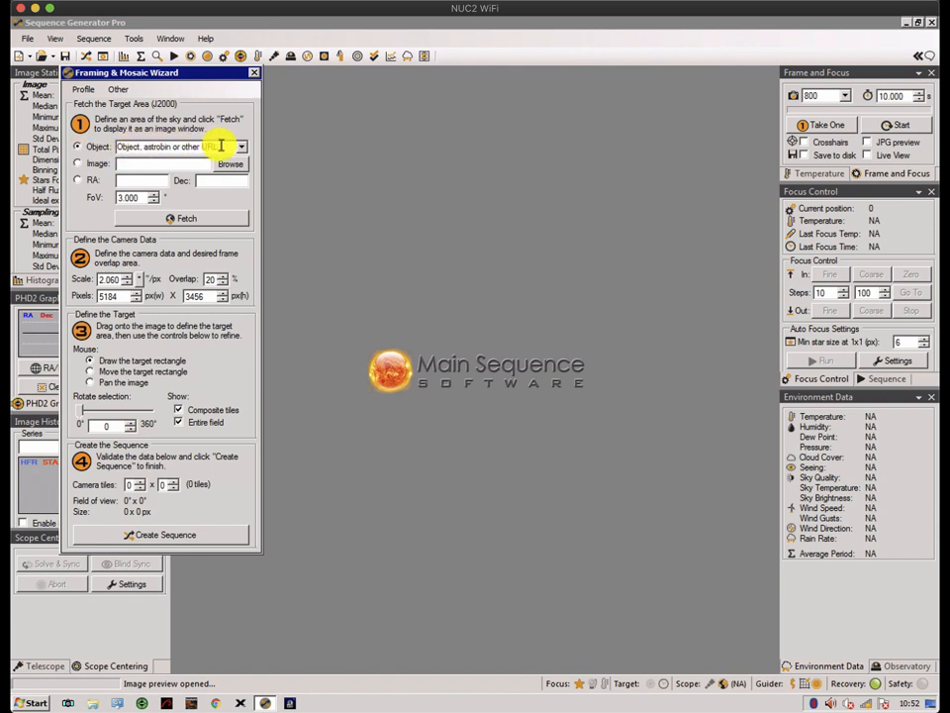
pyautogui.click(78, 163)
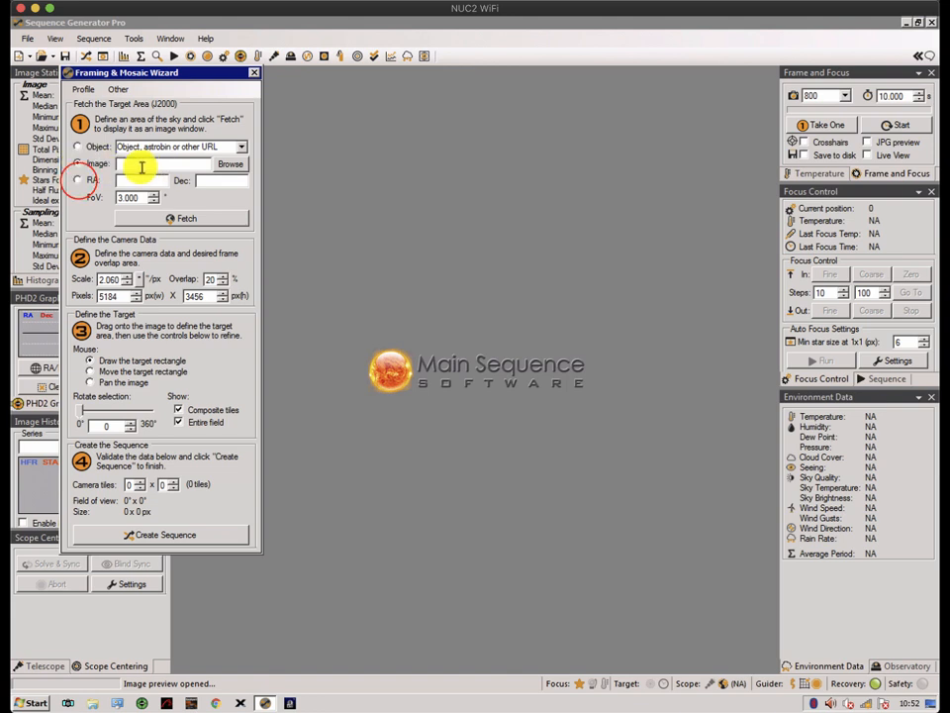
pyautogui.click(78, 180)
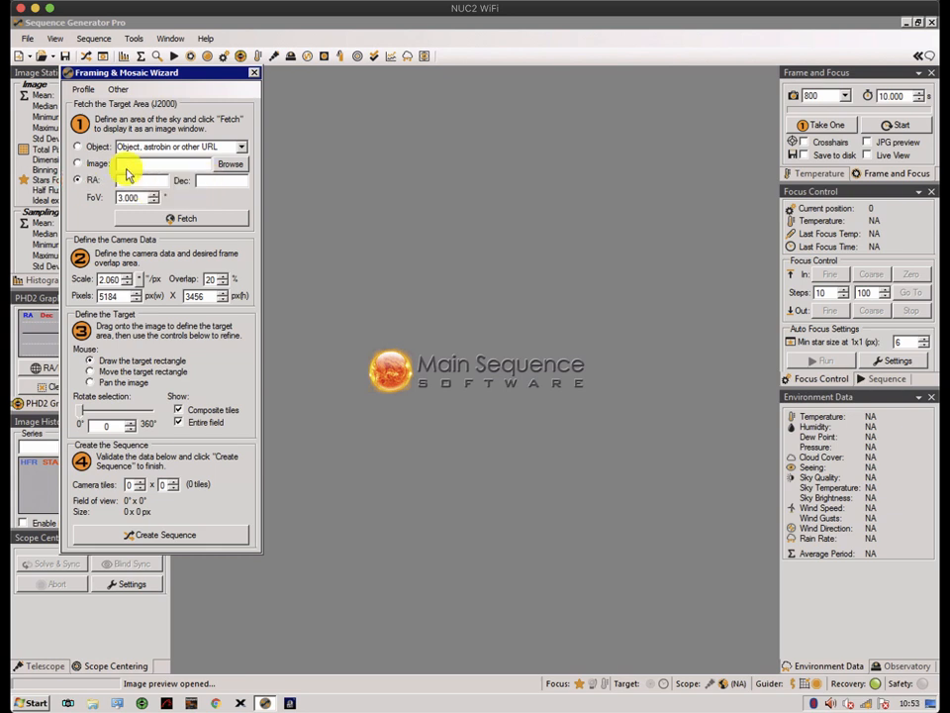
pyautogui.click(78, 146)
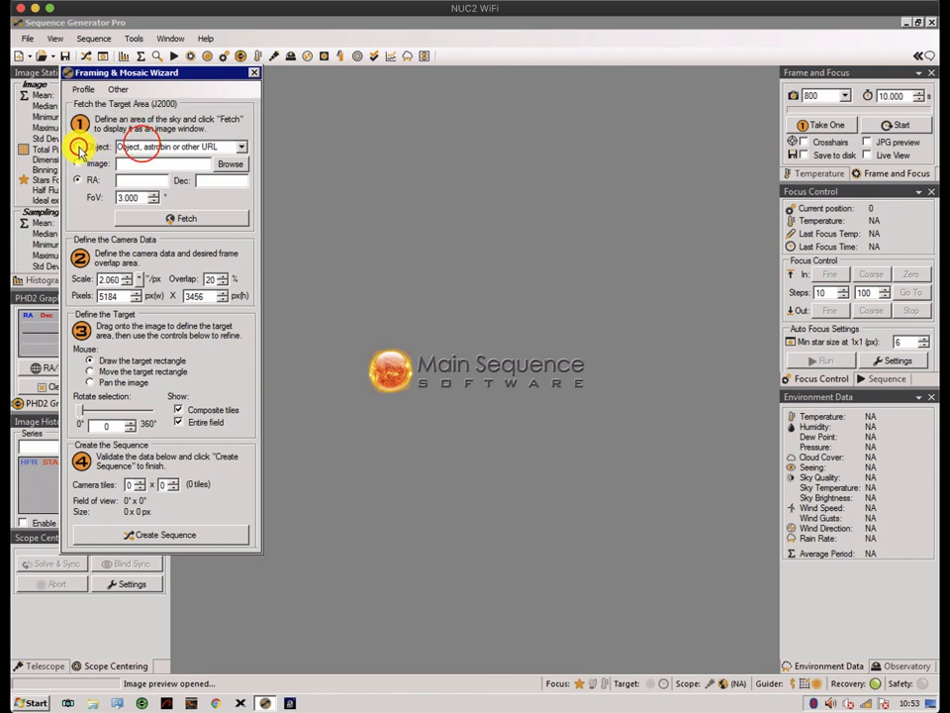
pyautogui.click(142, 145)
pyautogui.write('N')
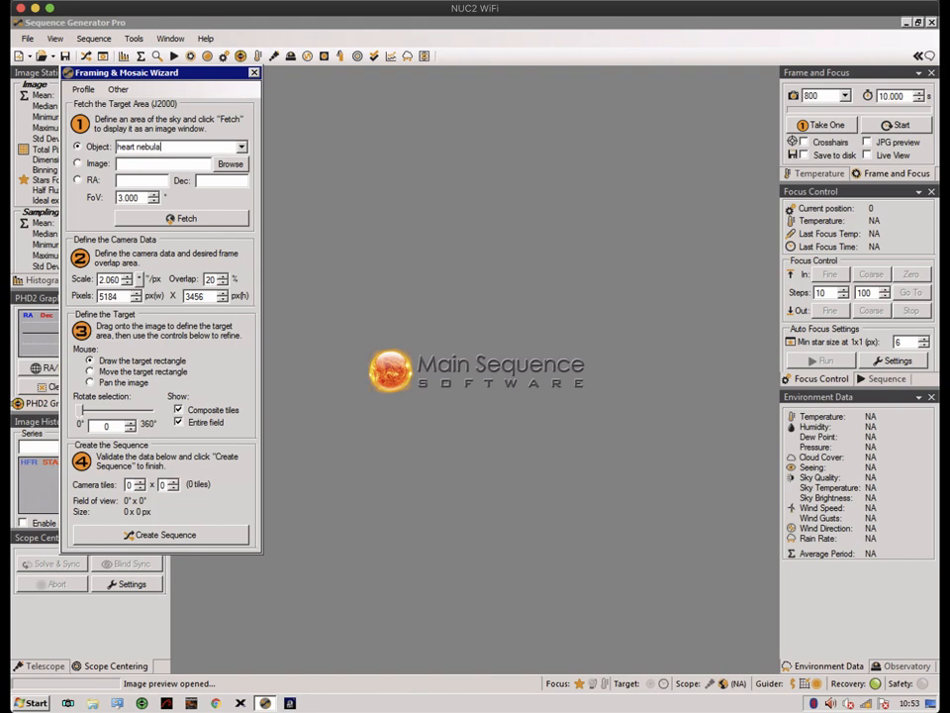
pyautogui.press('Return')
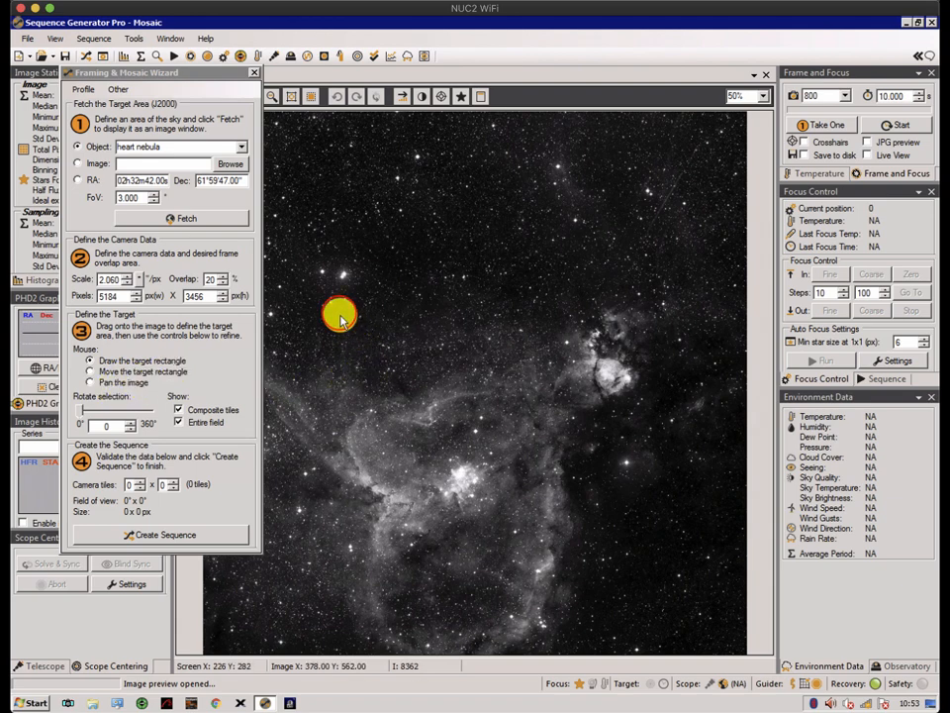
# - Draw a single-tile target rectangle on the fetched image and shift it to centre on the nebula's bright core
pyautogui.moveTo(339, 313); pyautogui.dragTo(448, 444)
pyautogui.moveTo(565, 517); pyautogui.dragTo(674, 622)
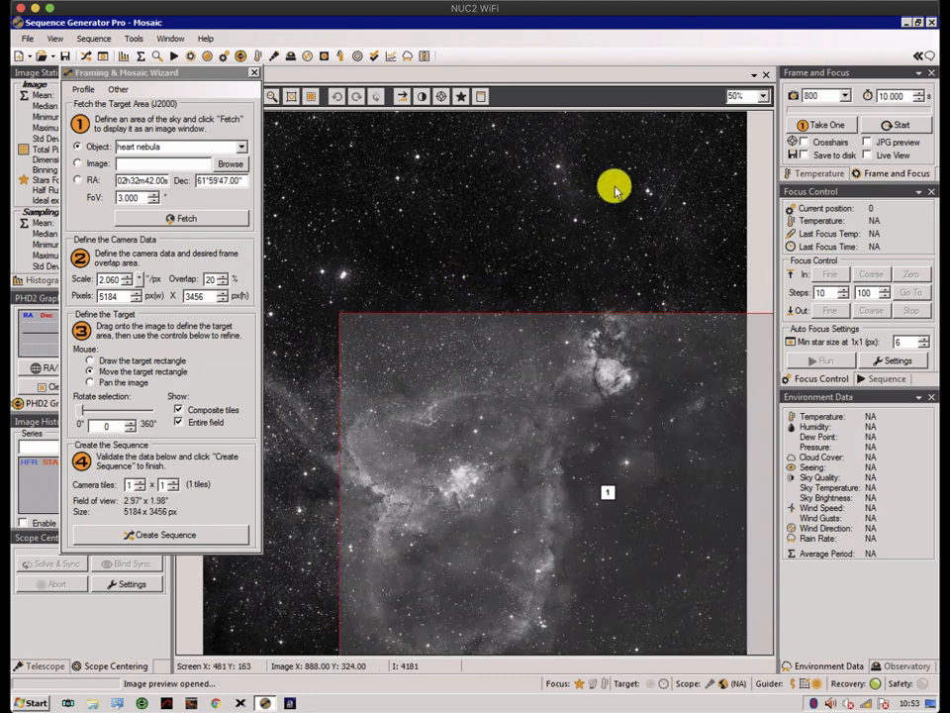
pyautogui.rightClick(500, 194)
pyautogui.click(521, 242)
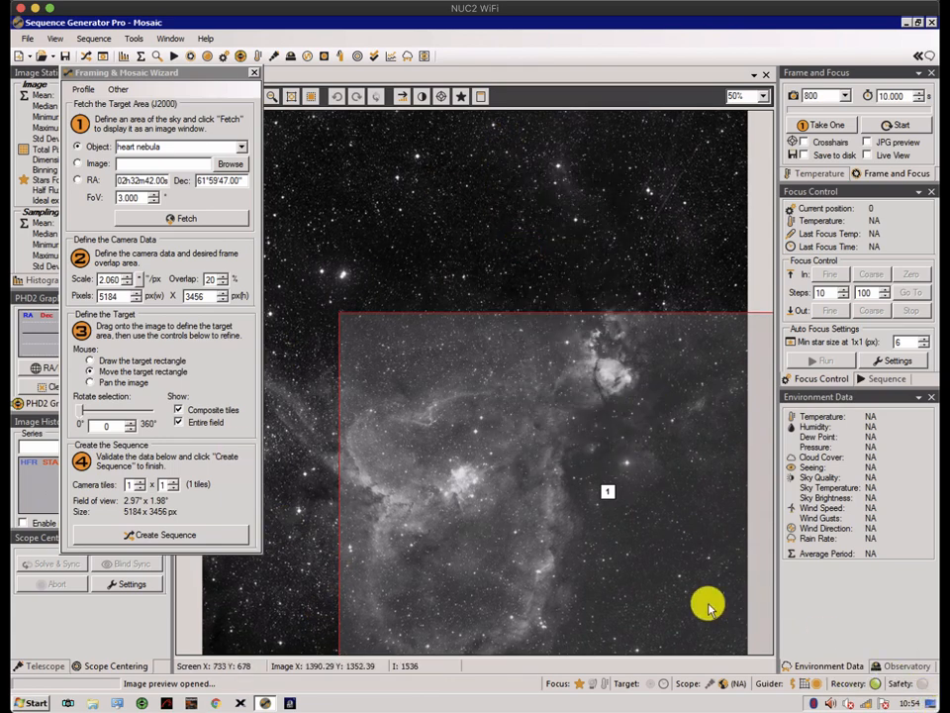
pyautogui.click(572, 525)
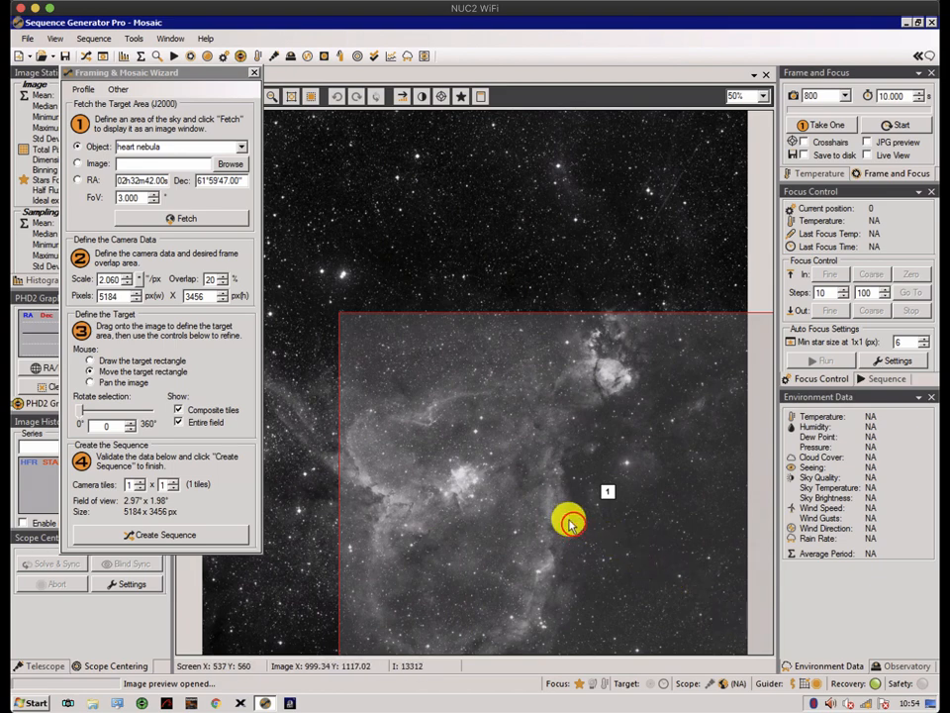
pyautogui.moveTo(573, 524)
pyautogui.mouseDown()
pyautogui.moveTo(477, 465)
pyautogui.moveTo(433, 462)
pyautogui.moveTo(450, 463)
pyautogui.moveTo(449, 515)
pyautogui.mouseUp()
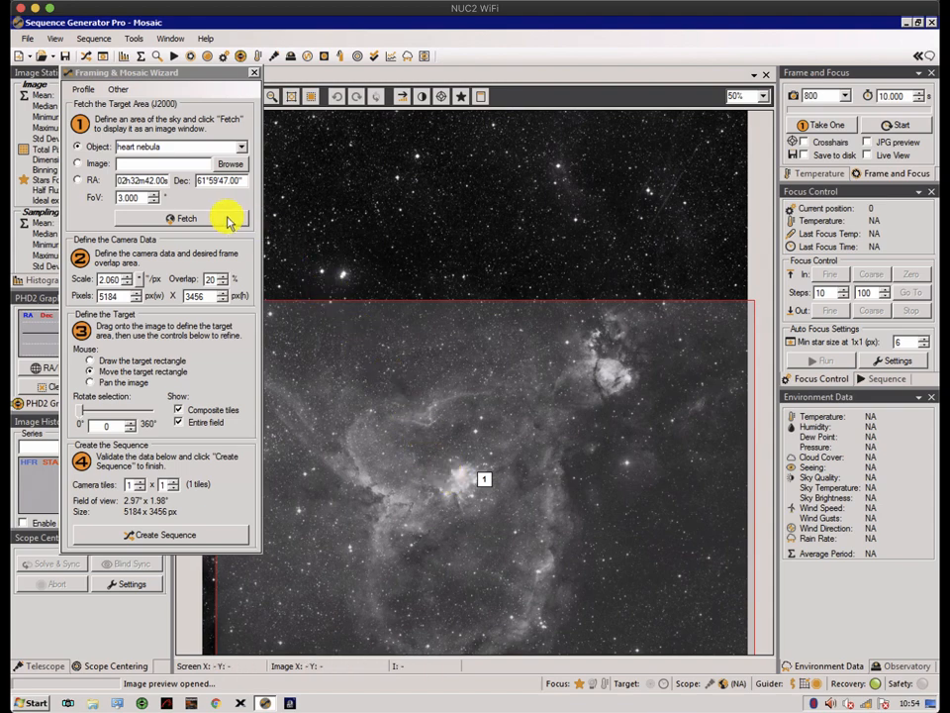
# - Set the field of view to 4° and fetch the heart nebula image again, moving the wizard clear of it
pyautogui.moveTo(148, 195); pyautogui.dragTo(111, 196)
pyautogui.write('4')
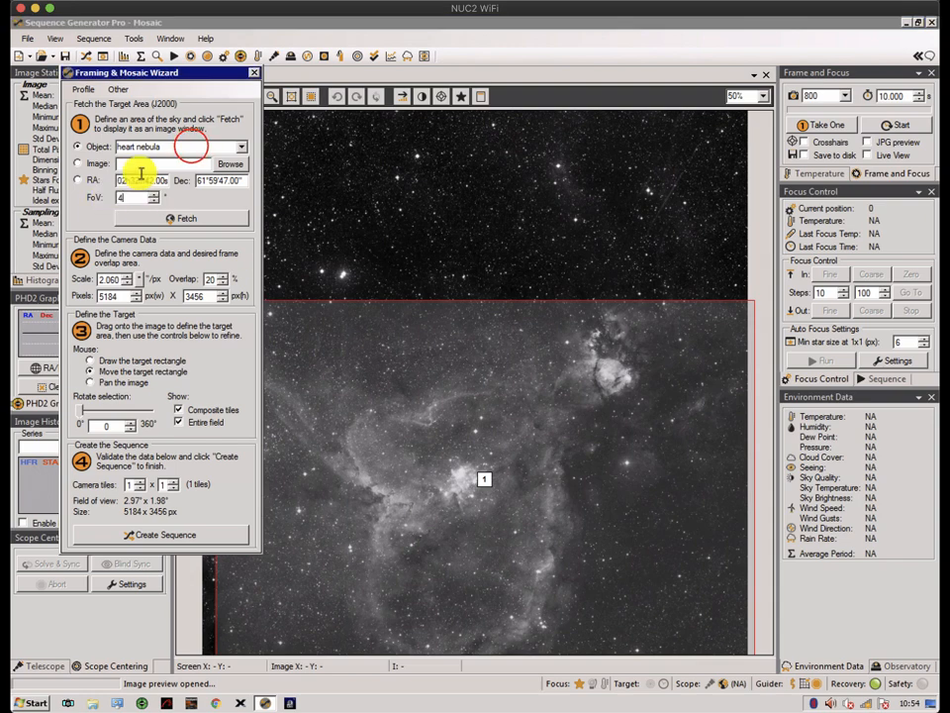
pyautogui.click(193, 147)
pyautogui.press('Return')
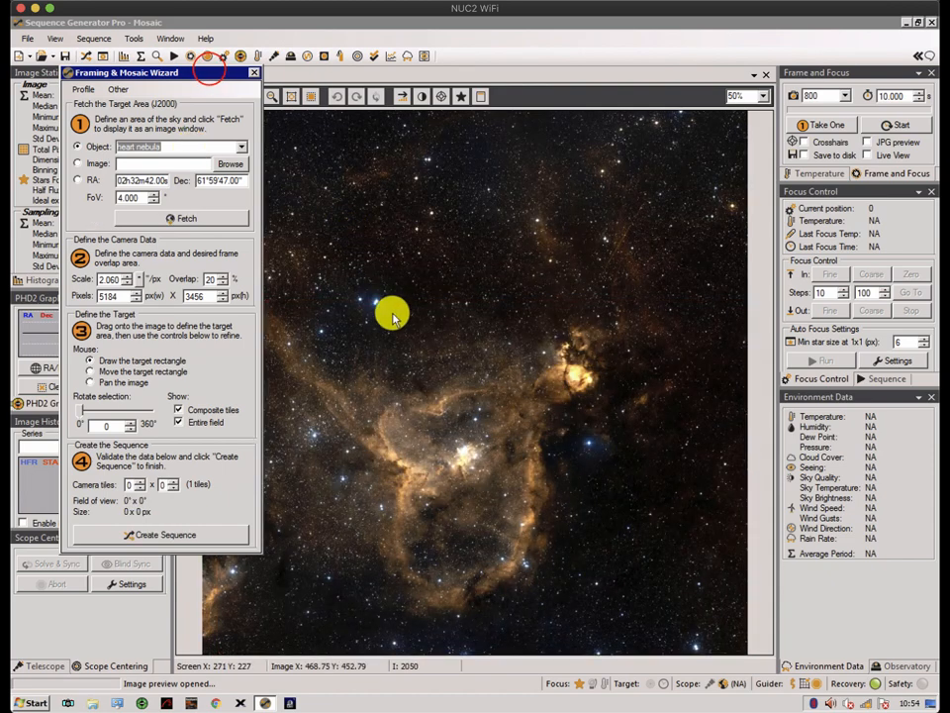
pyautogui.moveTo(212, 73); pyautogui.dragTo(158, 99)
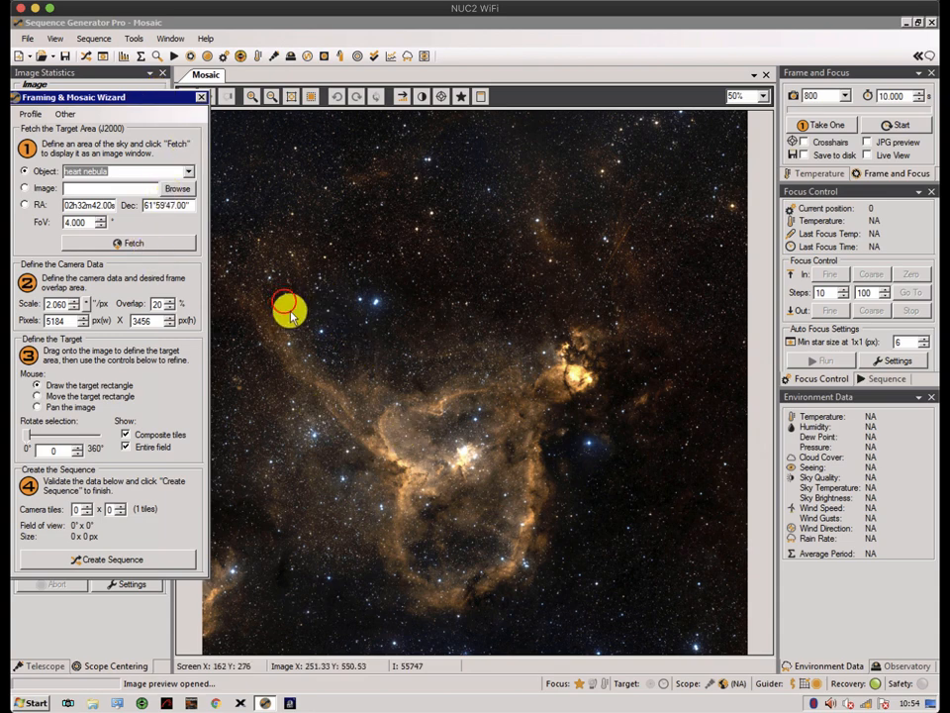
# - Draw a target rectangle over the nebula, reduce the camera tiles to 1 x 1 and reposition it to frame the nebula
pyautogui.moveTo(290, 310); pyautogui.dragTo(698, 642)
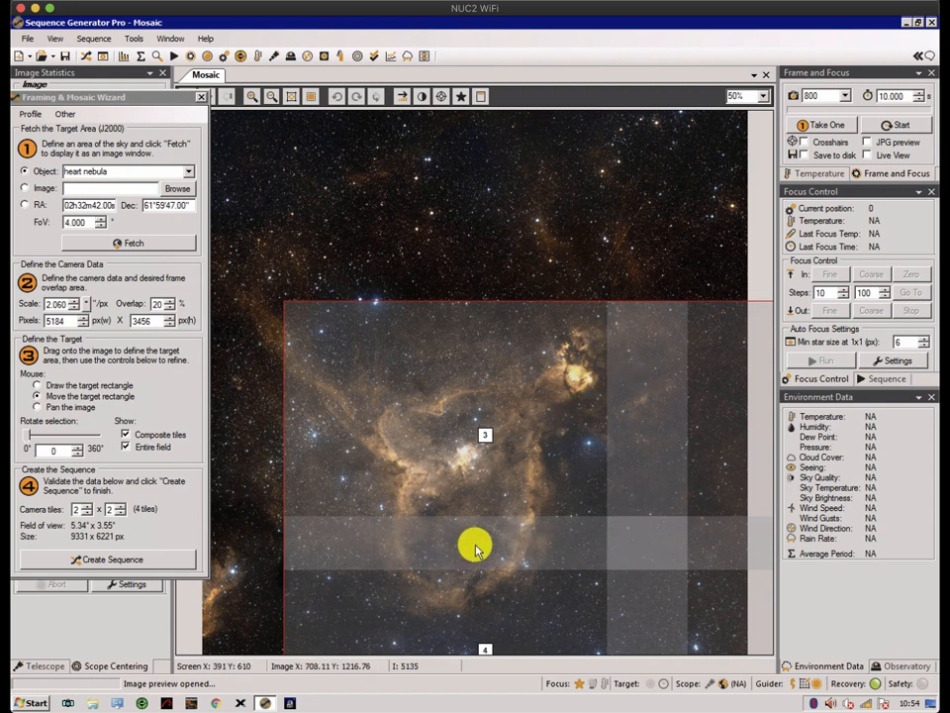
pyautogui.click(86, 513)
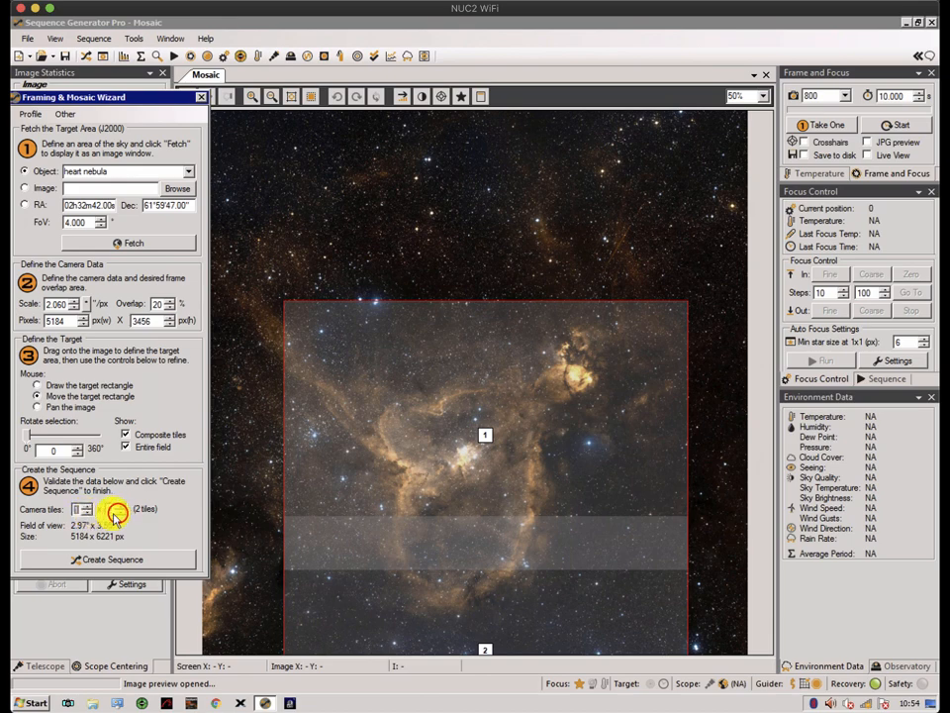
pyautogui.click(118, 512)
pyautogui.moveTo(508, 418); pyautogui.dragTo(502, 459)
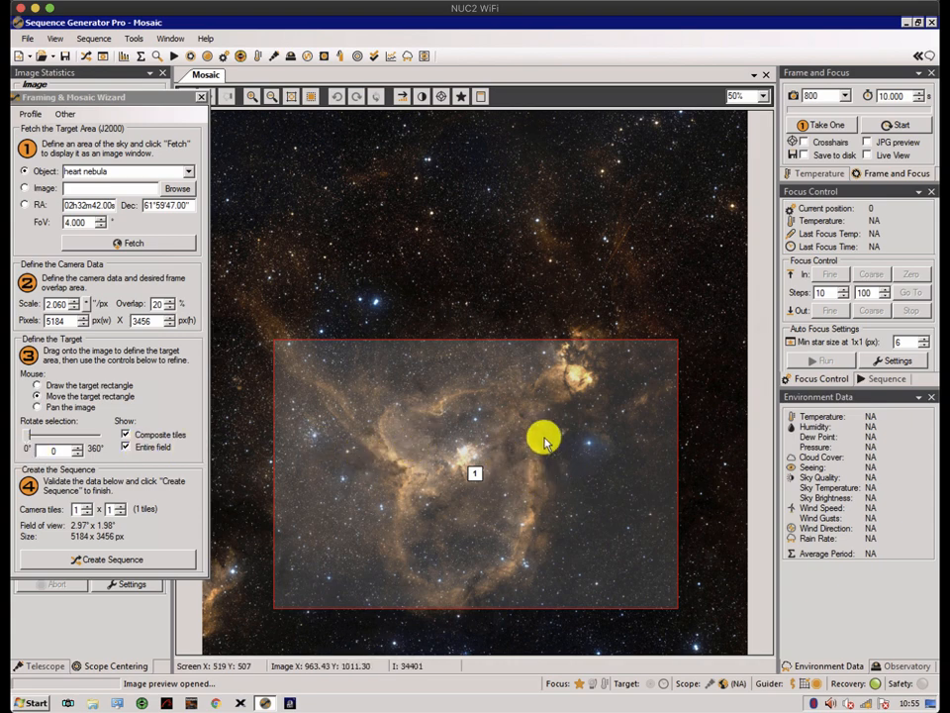
# - Rotate the selection to 37° and recentre the target rectangle on the nebula's bright core
pyautogui.moveTo(26, 435); pyautogui.dragTo(36, 433)
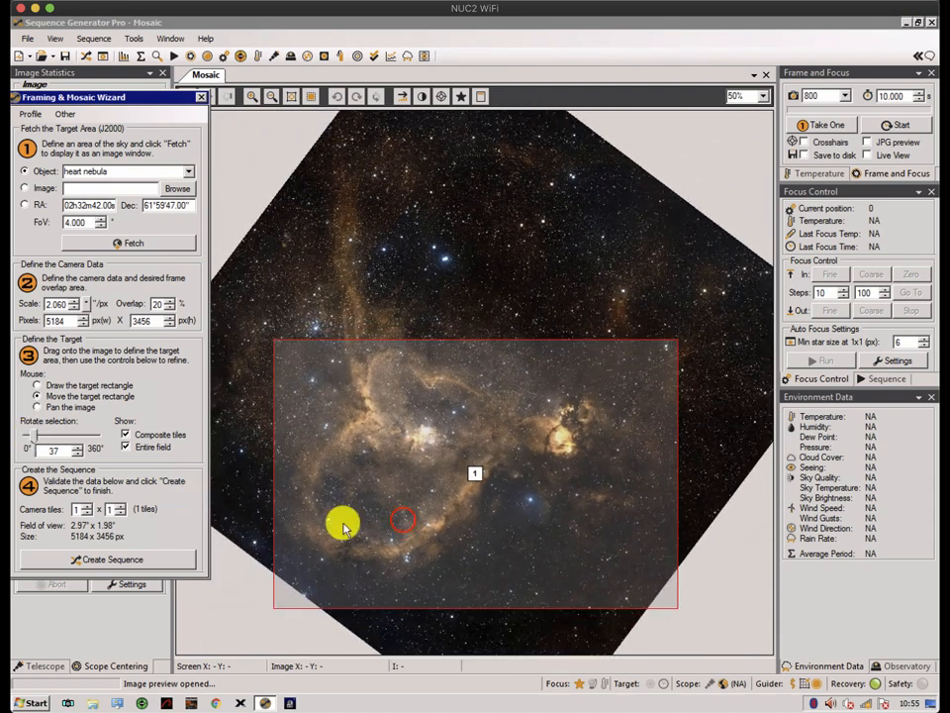
pyautogui.moveTo(403, 521); pyautogui.dragTo(376, 496)
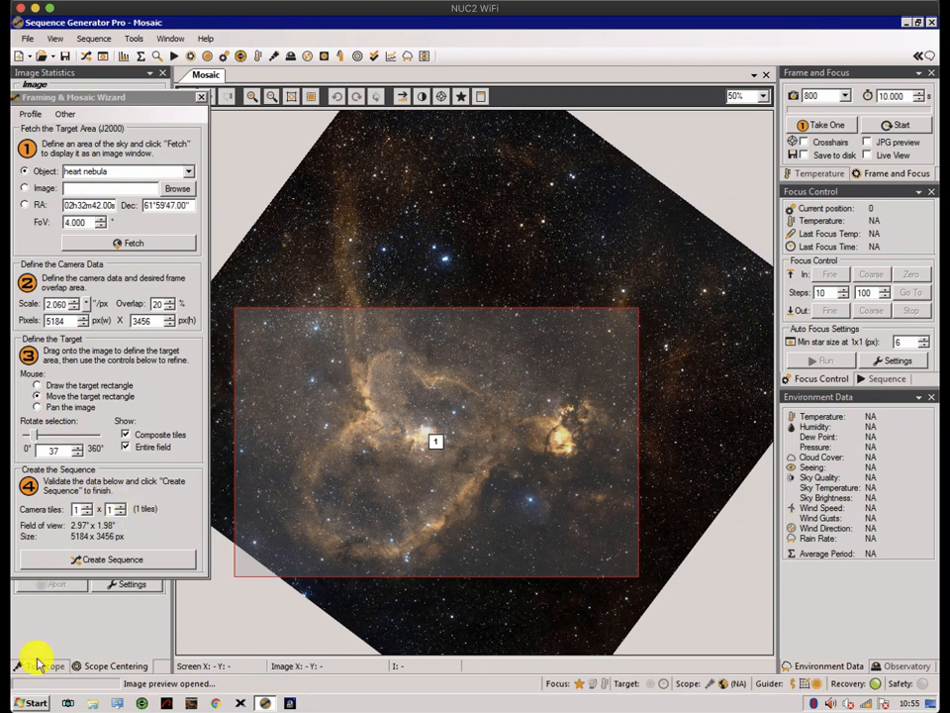
pyautogui.click(87, 562)
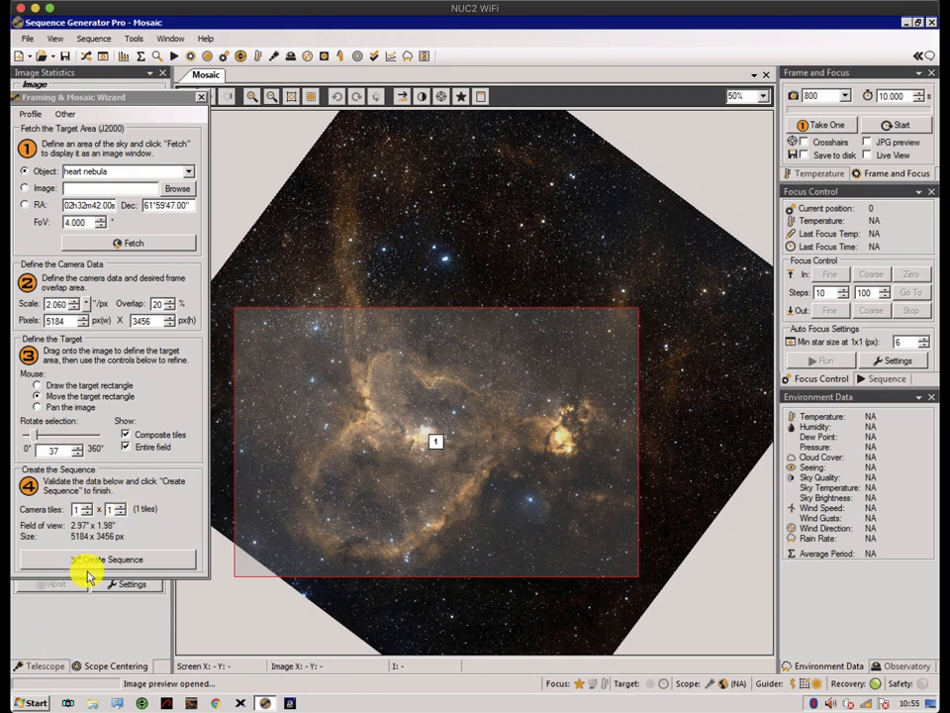
# - Set the camera tiles to 1 x 2 and move the two-tile target so it covers the nebula and the sky above it
pyautogui.click(117, 506)
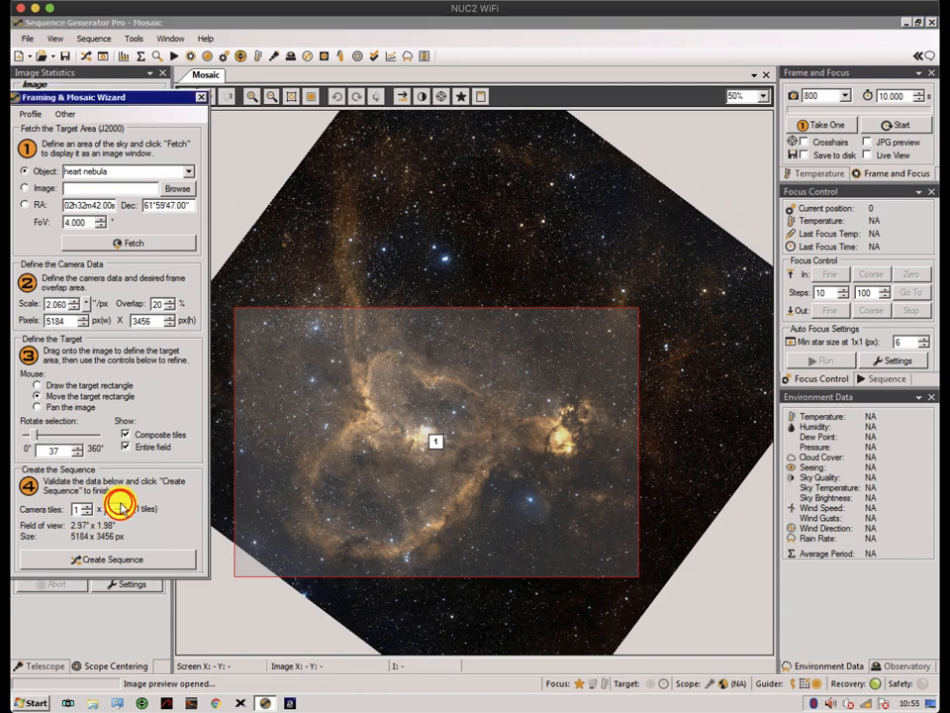
pyautogui.click(119, 506)
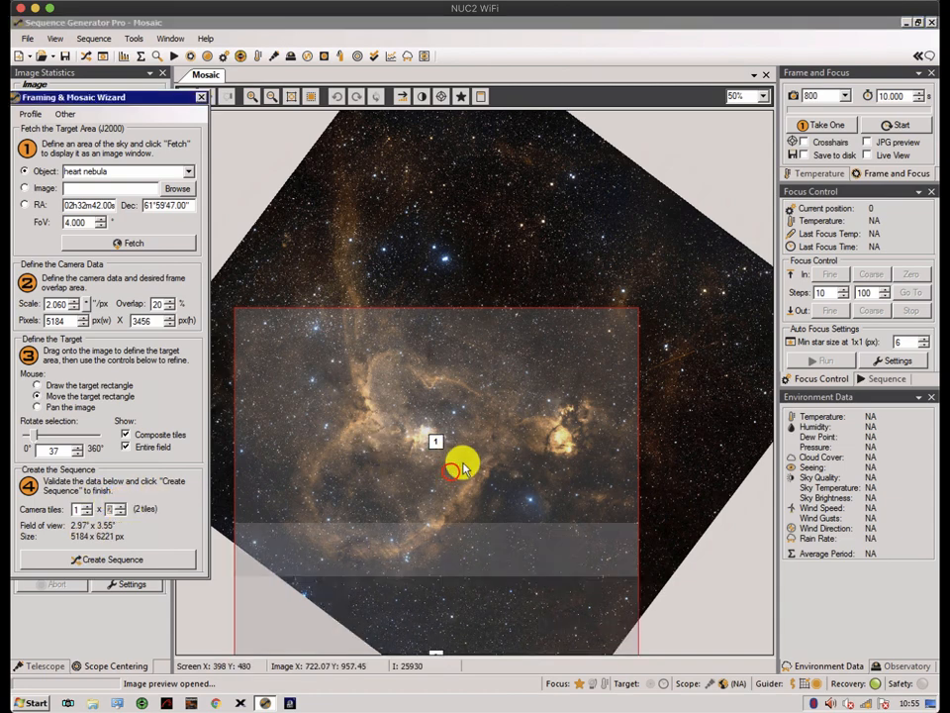
pyautogui.moveTo(460, 463); pyautogui.dragTo(476, 320)
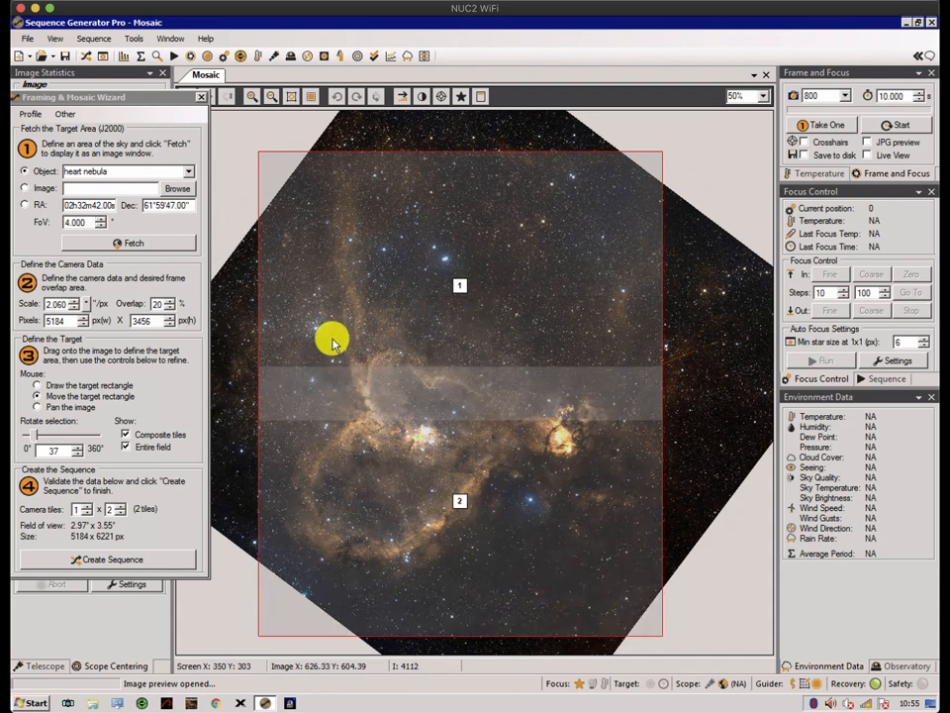
# - Create the heart nebula mosaic sequence, appending its targets with slew, centring and camera angle validation enabled
pyautogui.click(107, 561)
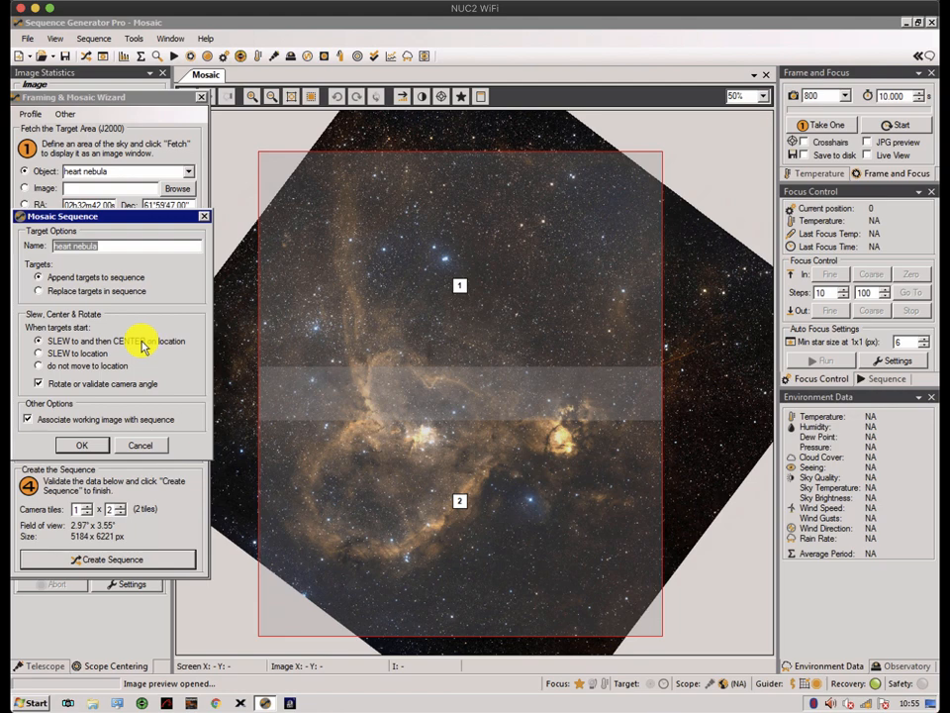
pyautogui.click(40, 384)
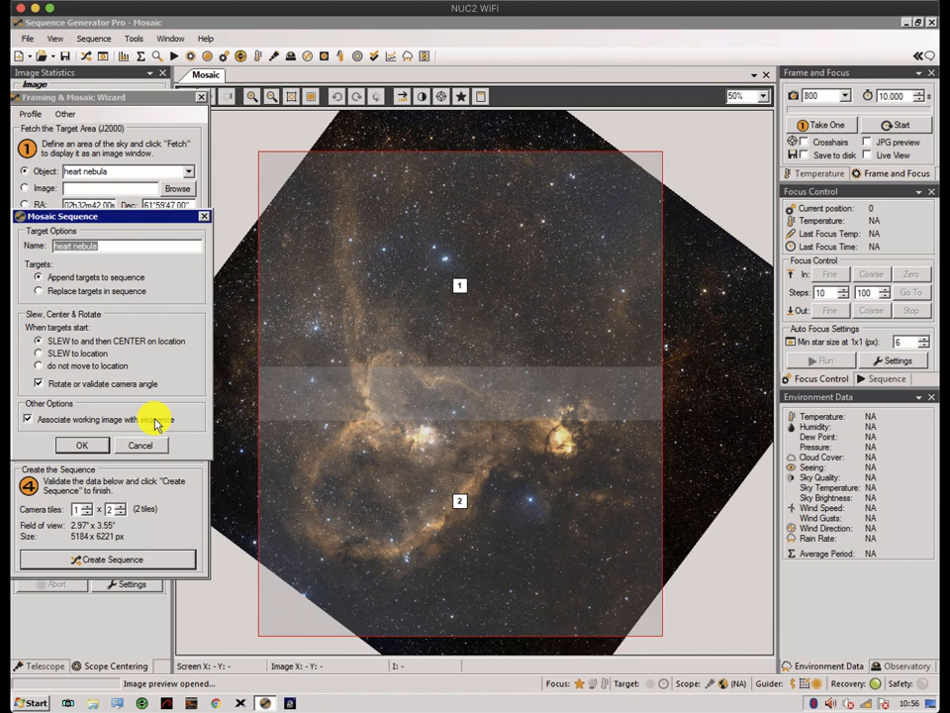
pyautogui.click(28, 419)
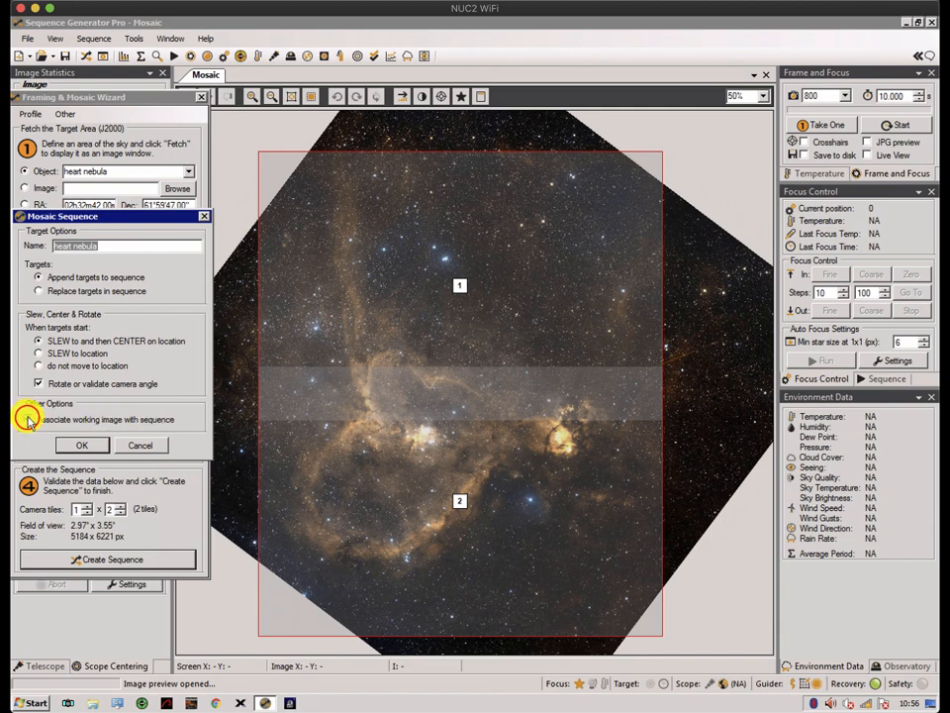
pyautogui.click(89, 446)
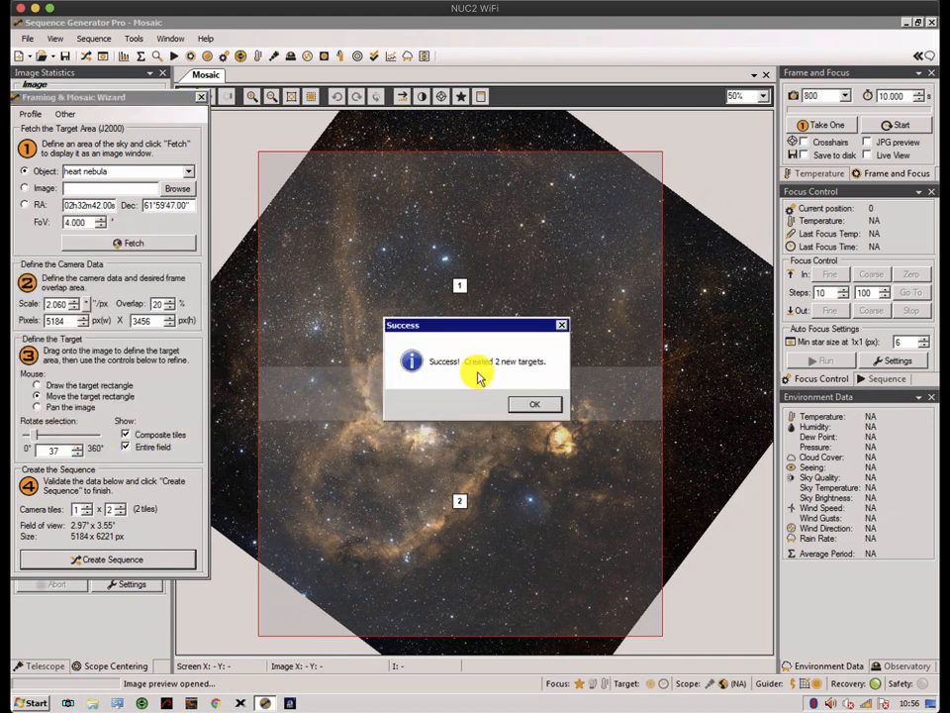
pyautogui.click(535, 405)
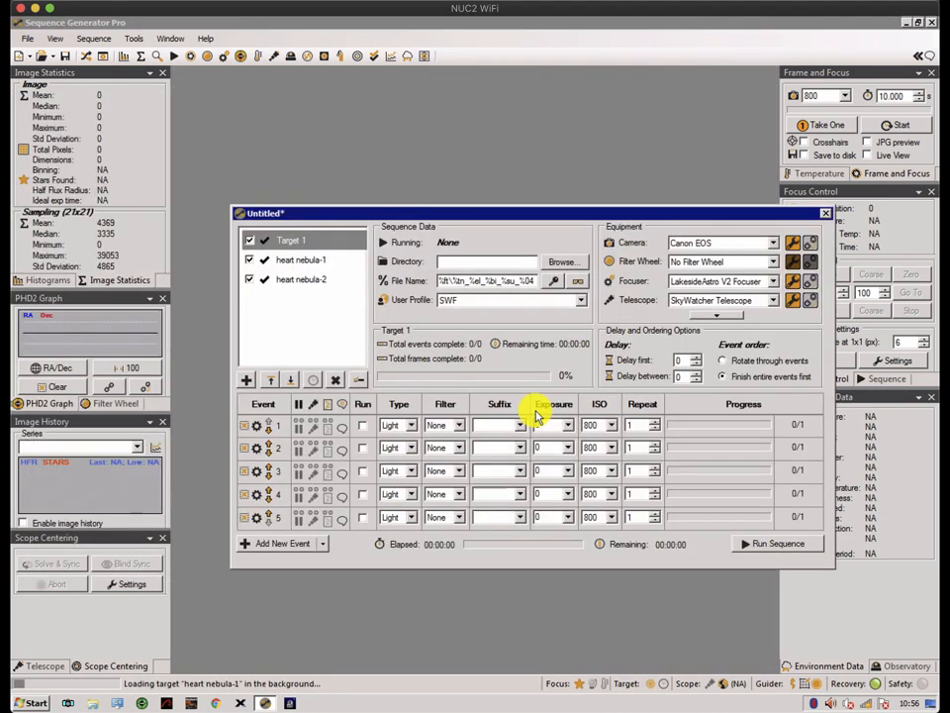
# - Move the sequence window toward the upper left of the workspace and delete the default Target 1
pyautogui.click(570, 212)
pyautogui.moveTo(560, 211); pyautogui.dragTo(512, 194)
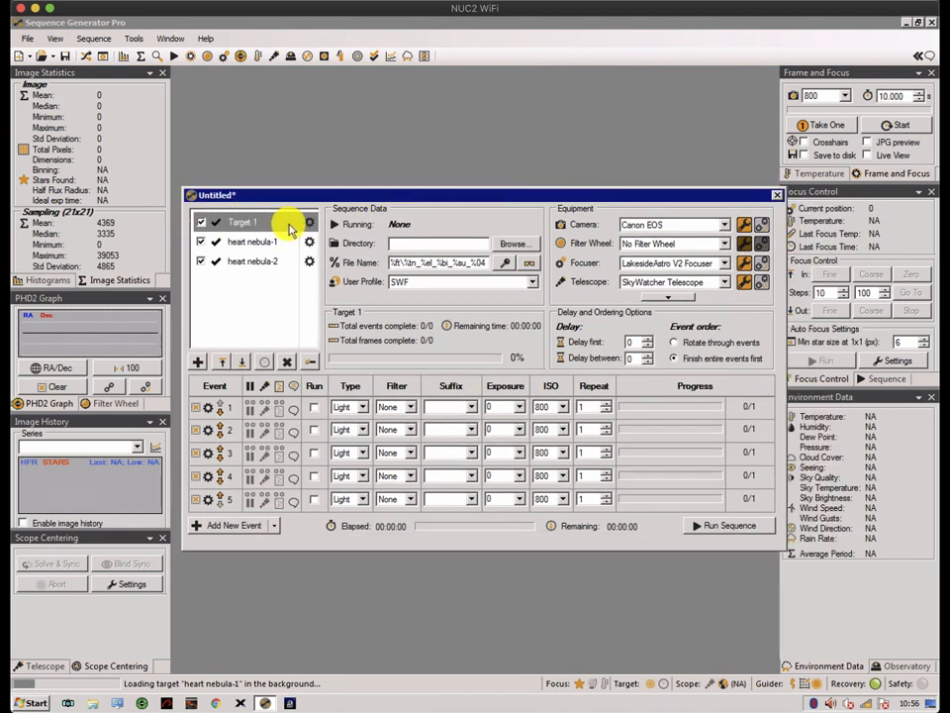
pyautogui.click(286, 361)
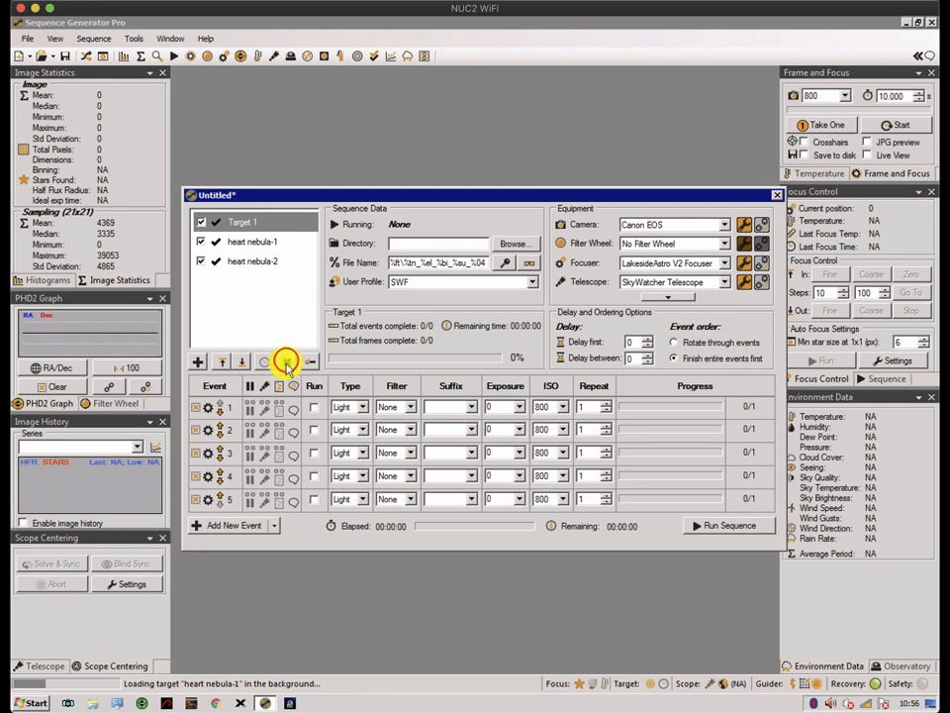
pyautogui.click(467, 389)
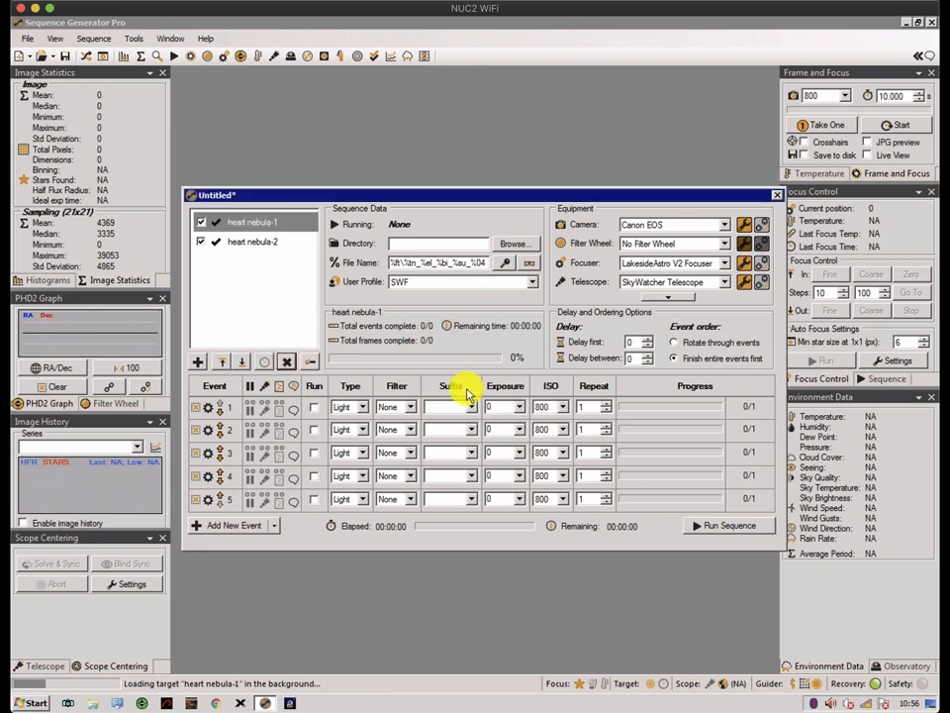
# - Review the target settings of heart nebula-1 and heart nebula-2, including their coordinates and camera rotation
pyautogui.click(309, 222)
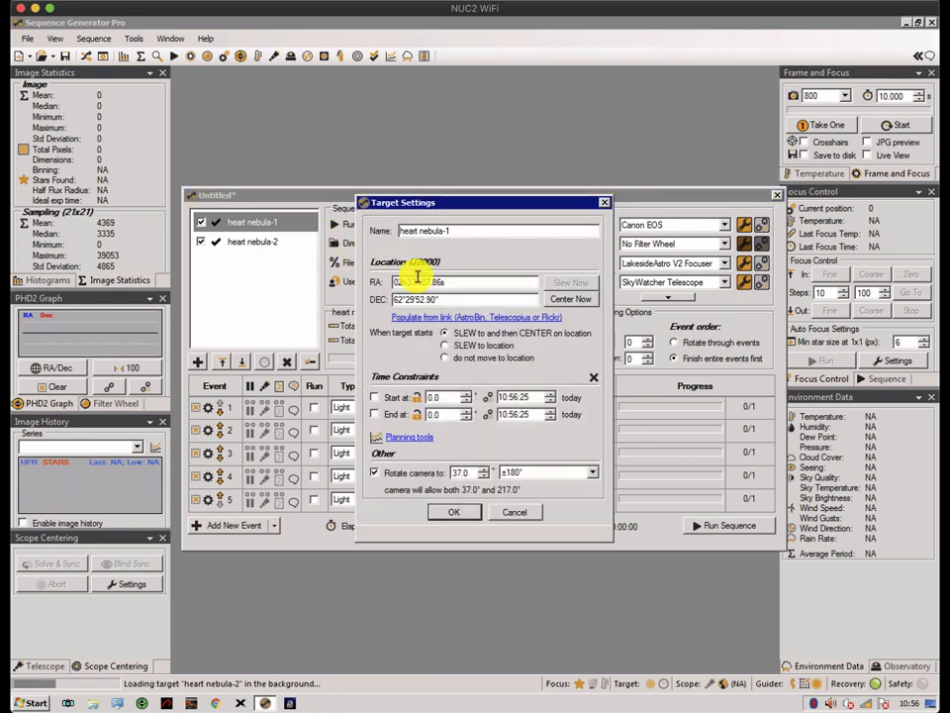
pyautogui.click(455, 512)
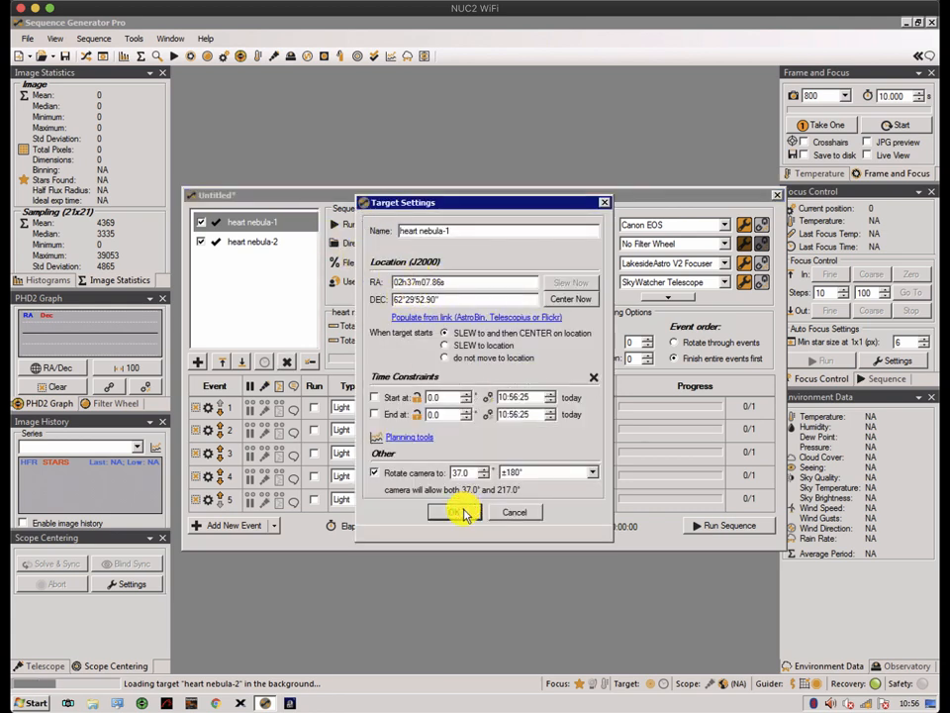
pyautogui.click(307, 243)
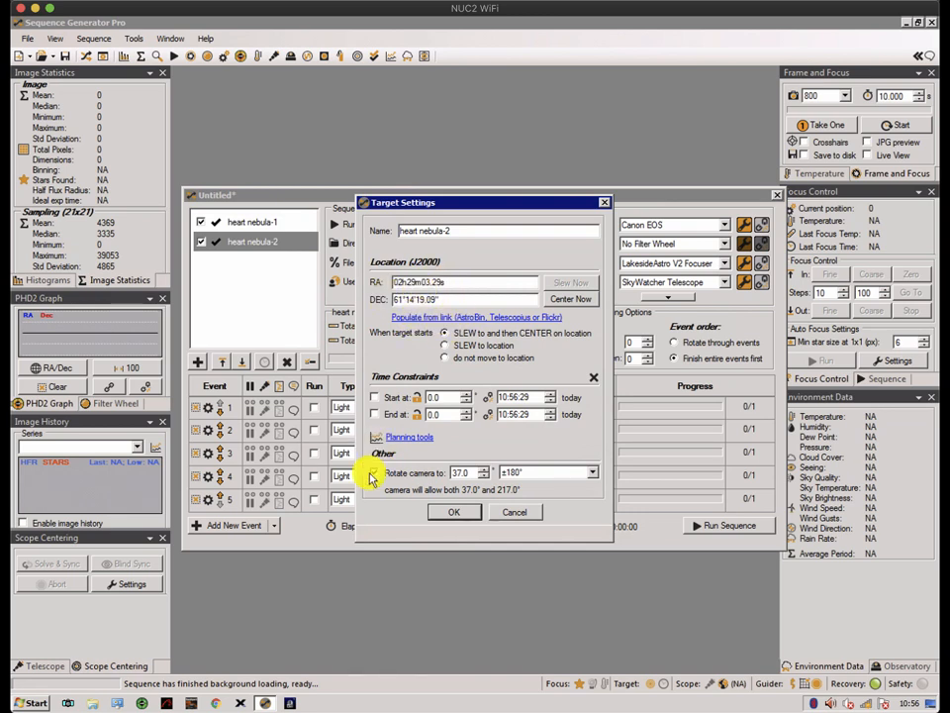
pyautogui.click(514, 512)
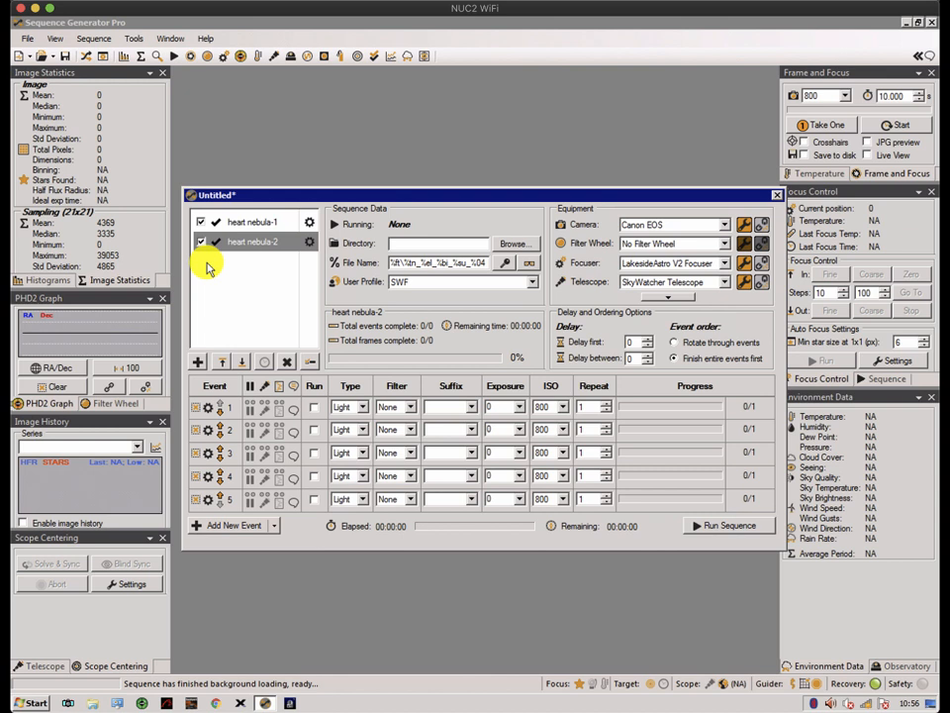
# - For heart nebula-1, enable event 1 with a 5 m exposure and 100 repeats
pyautogui.click(250, 224)
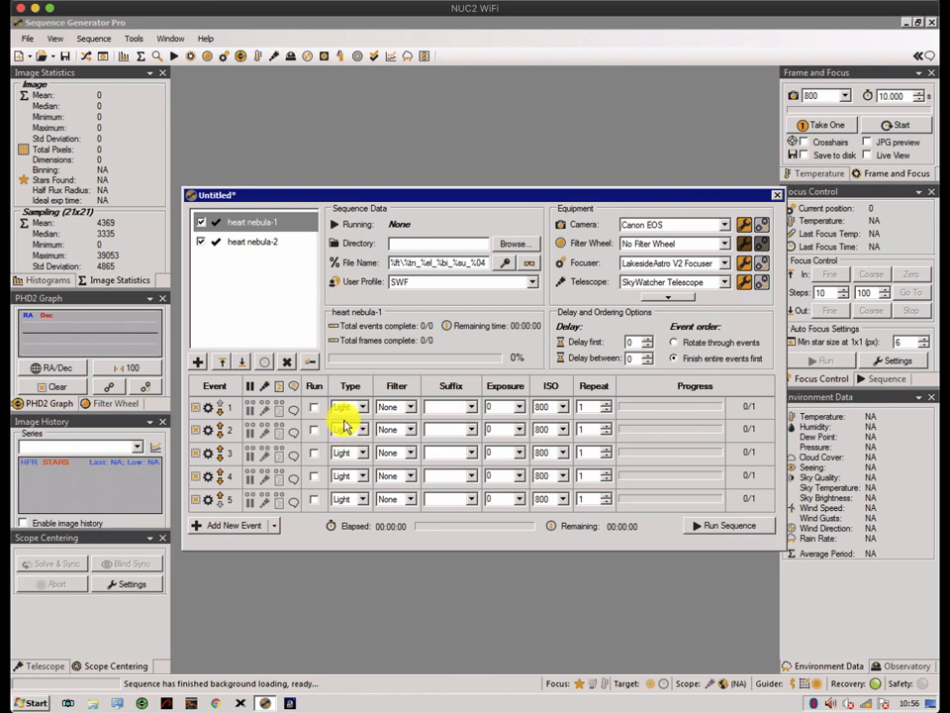
pyautogui.click(314, 407)
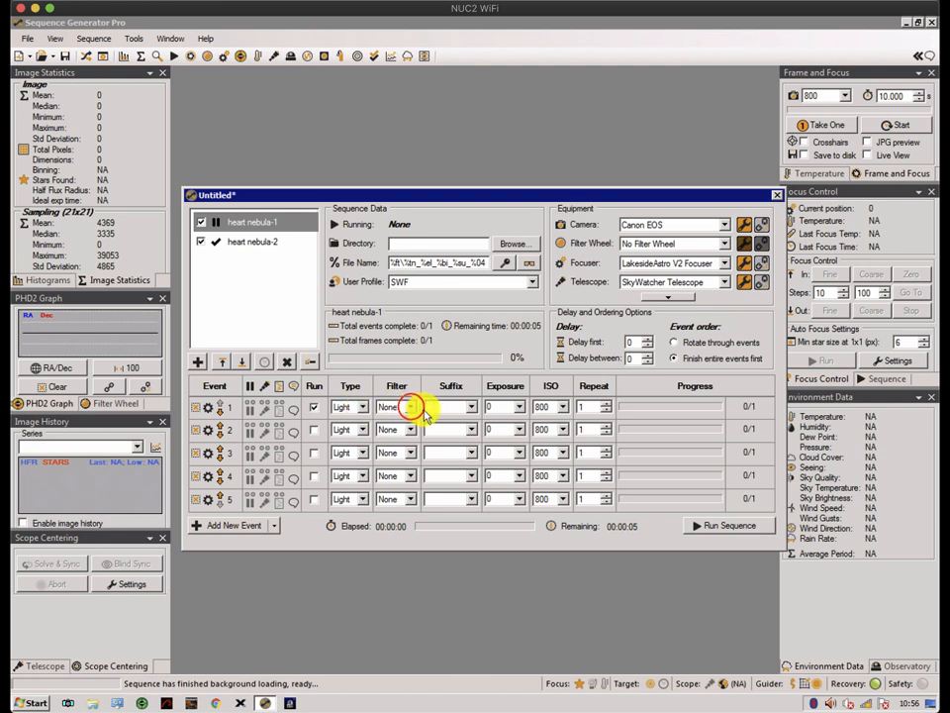
pyautogui.click(411, 407)
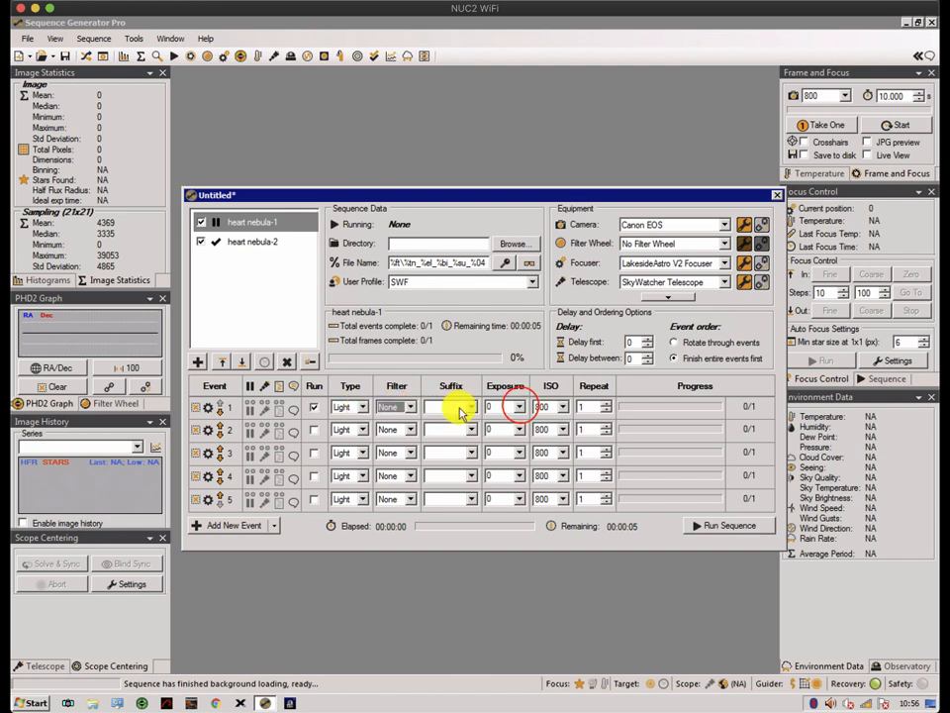
pyautogui.click(519, 407)
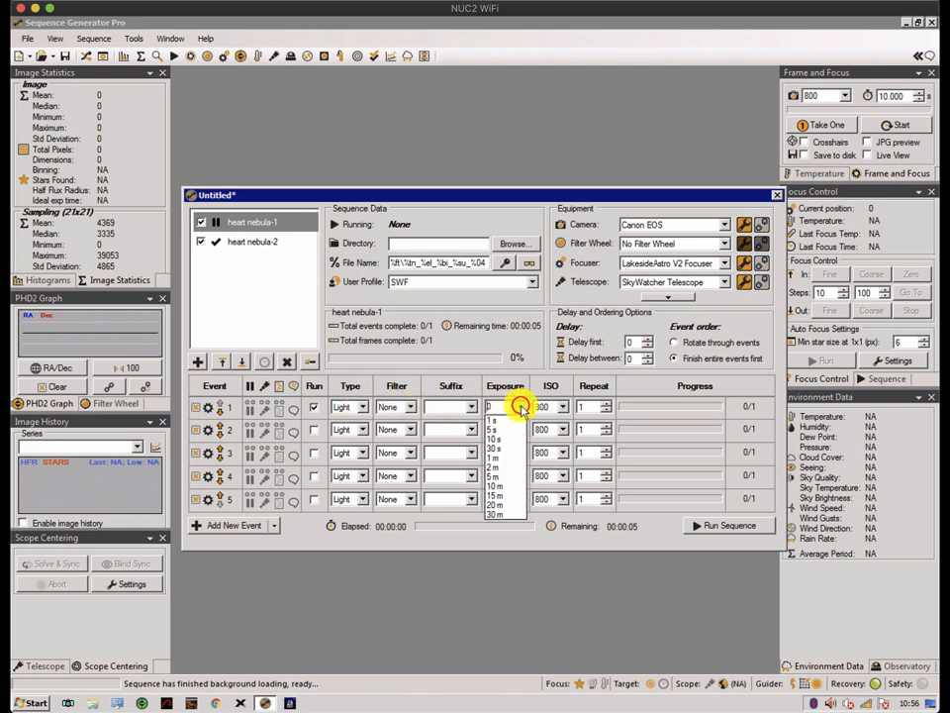
pyautogui.click(497, 477)
pyautogui.click(583, 406)
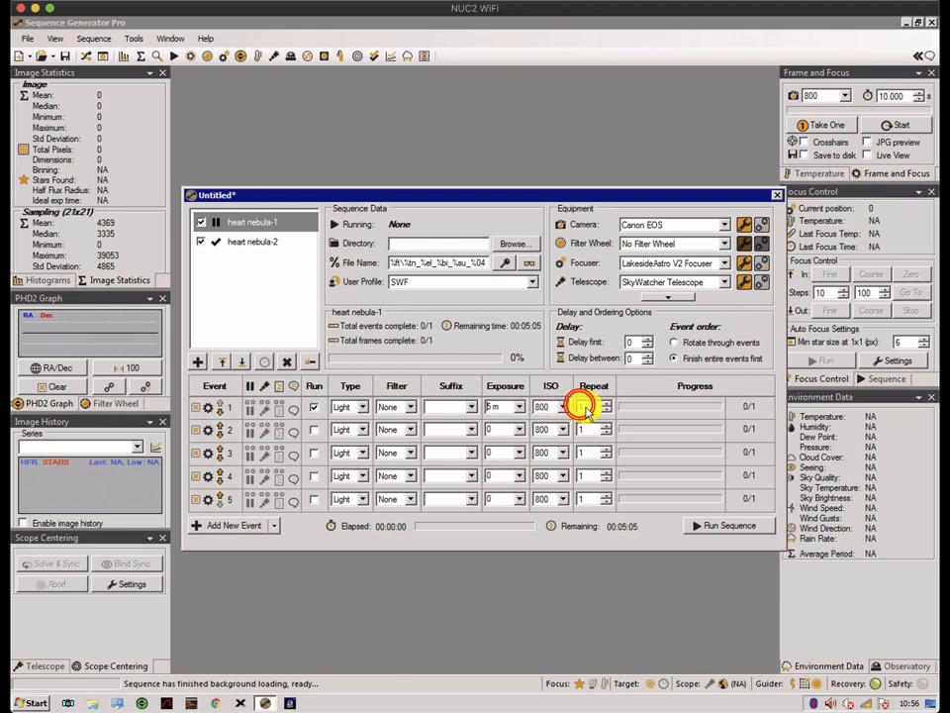
pyautogui.write('00')
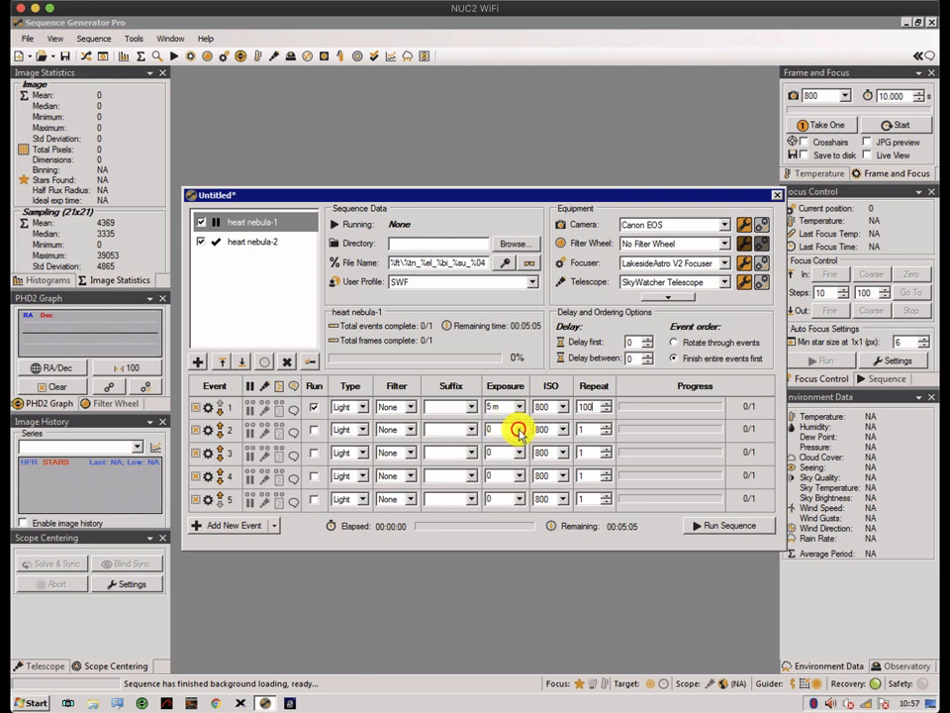
# - Set event 2 of heart nebula-1 to a 30 s exposure with 100 repeats and enable it
pyautogui.click(519, 429)
pyautogui.click(498, 471)
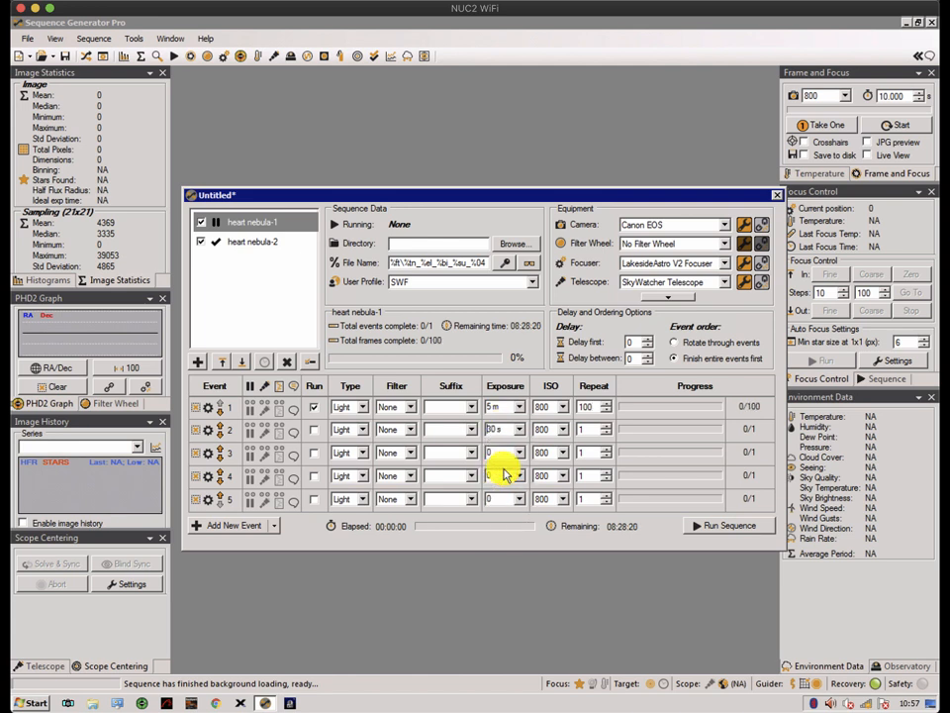
pyautogui.click(585, 430)
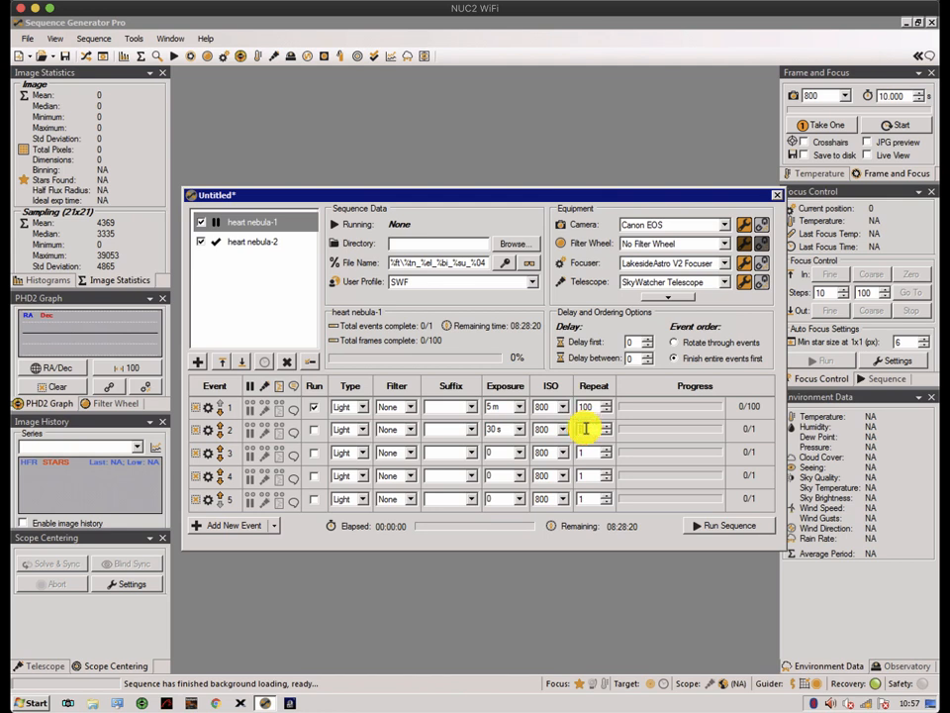
pyautogui.write('1')
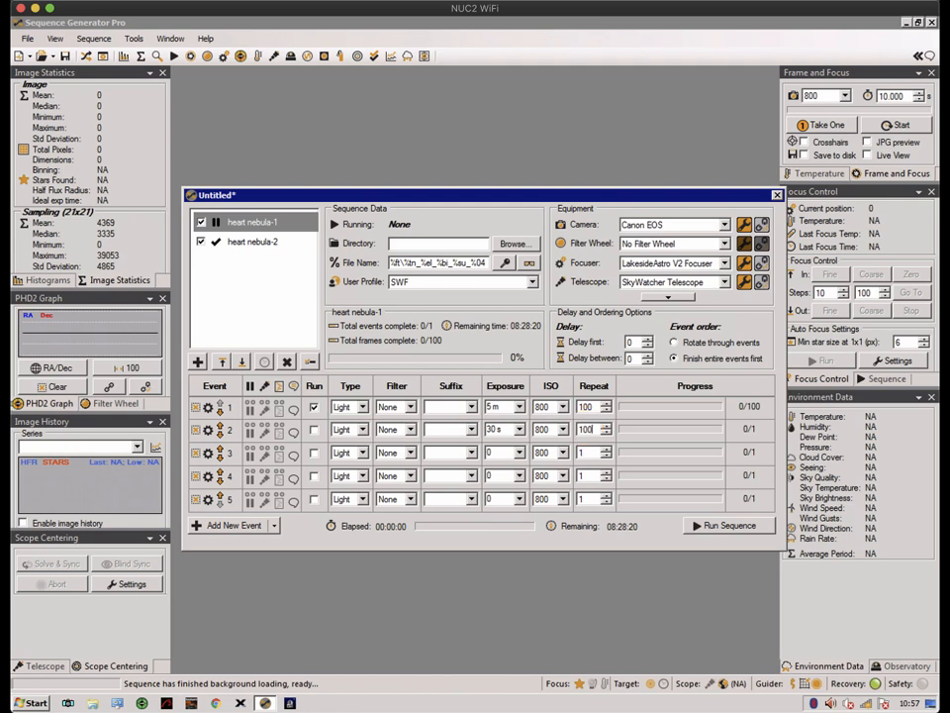
pyautogui.click(589, 455)
pyautogui.click(314, 430)
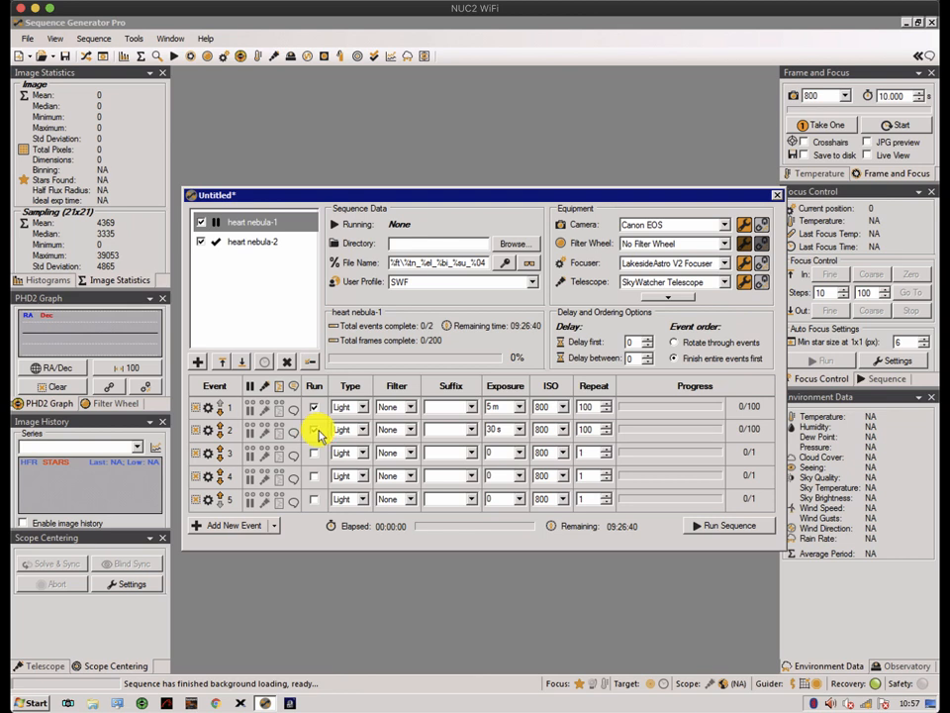
# - Copy the events from heart nebula-1 into heart nebula-2
pyautogui.moveTo(238, 252)
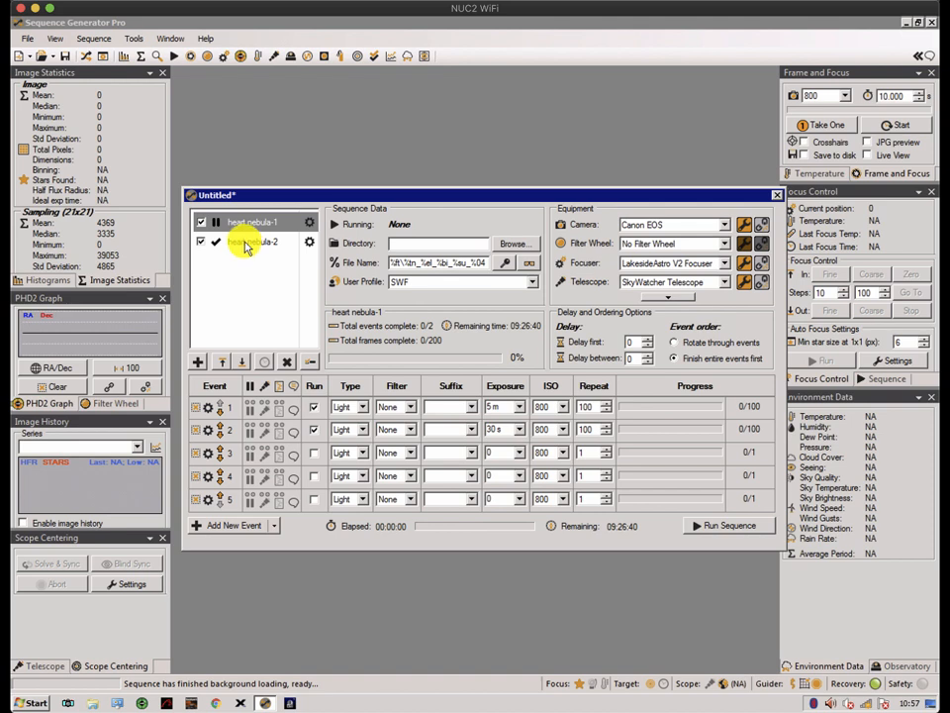
pyautogui.click(244, 246)
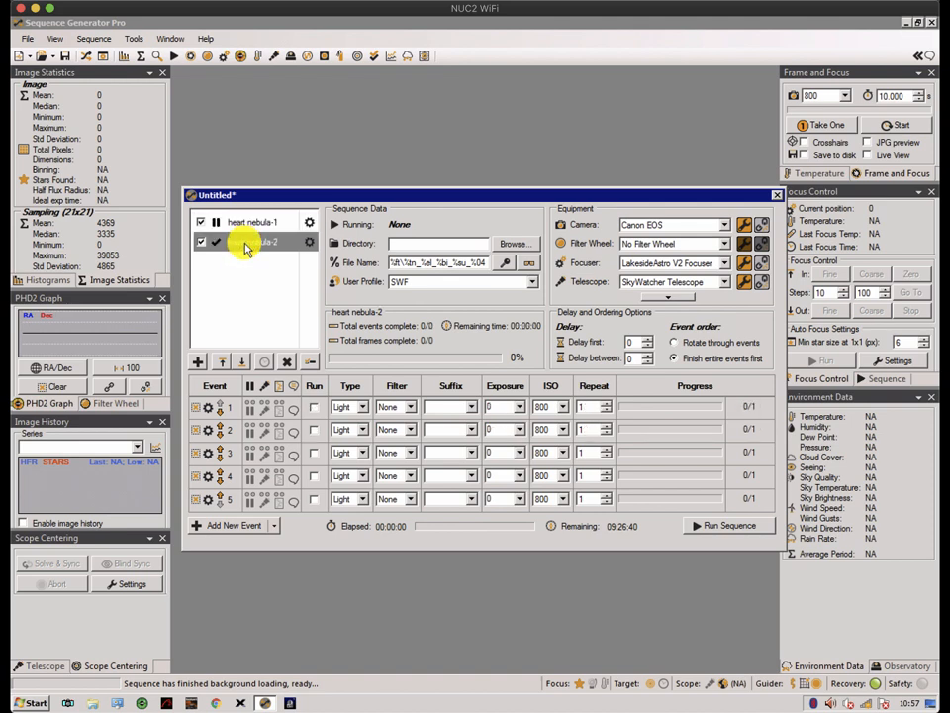
pyautogui.rightClick(247, 248)
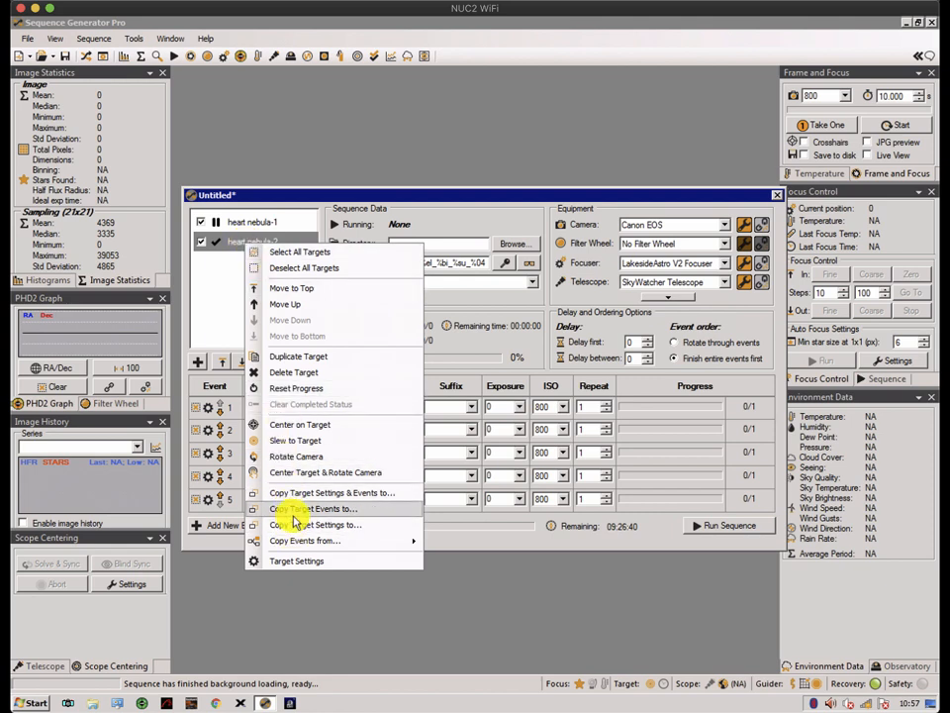
pyautogui.moveTo(297, 540)
pyautogui.click(477, 544)
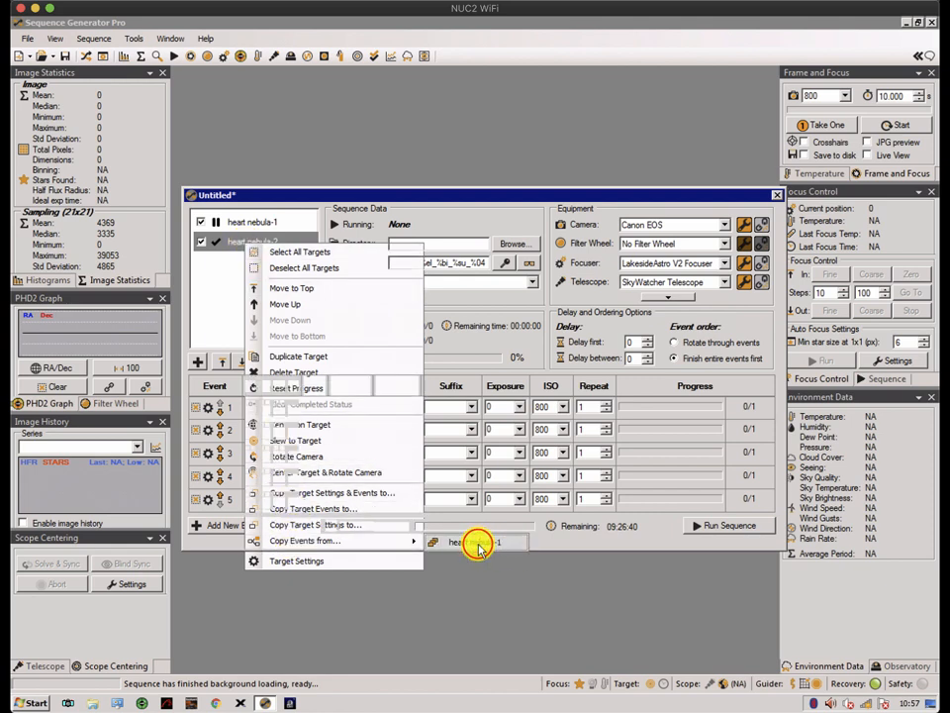
pyautogui.click(455, 386)
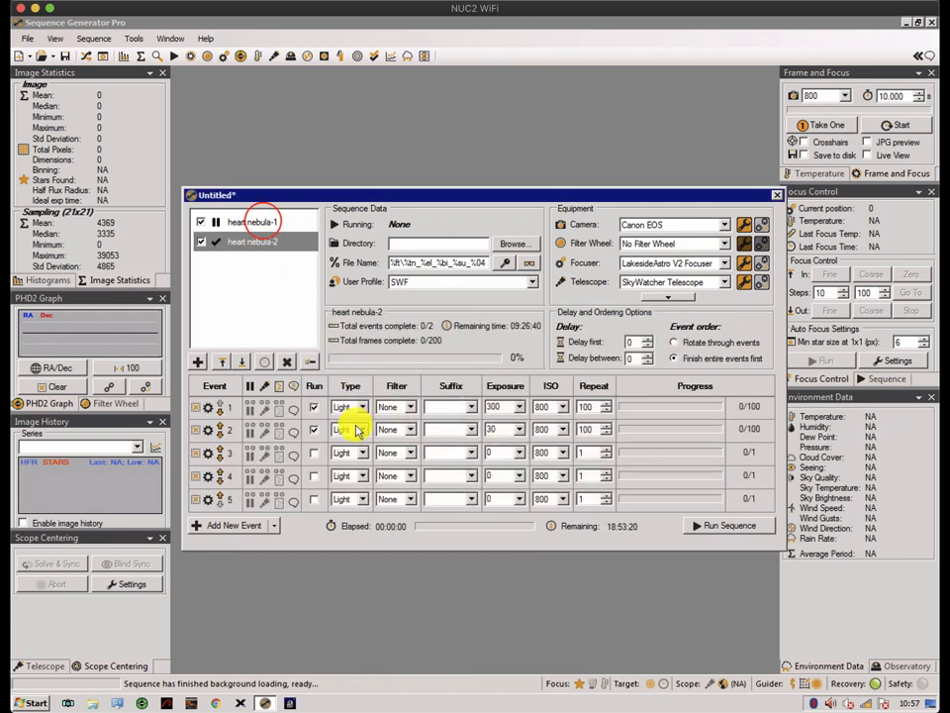
# - Switch between heart nebula-1 and heart nebula-2 to compare their event lists
pyautogui.click(260, 222)
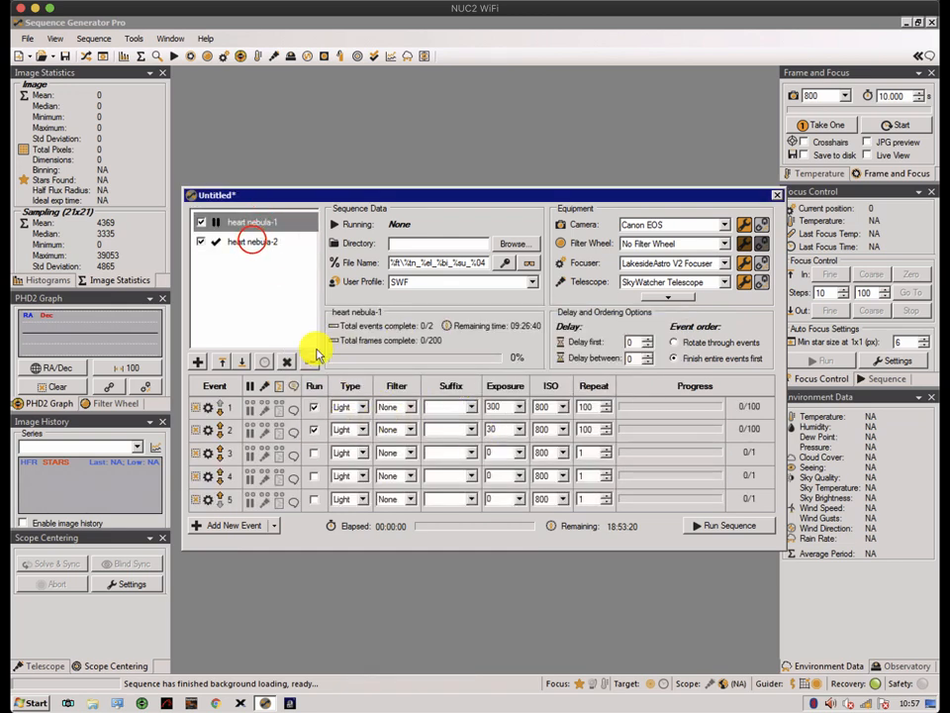
pyautogui.click(254, 241)
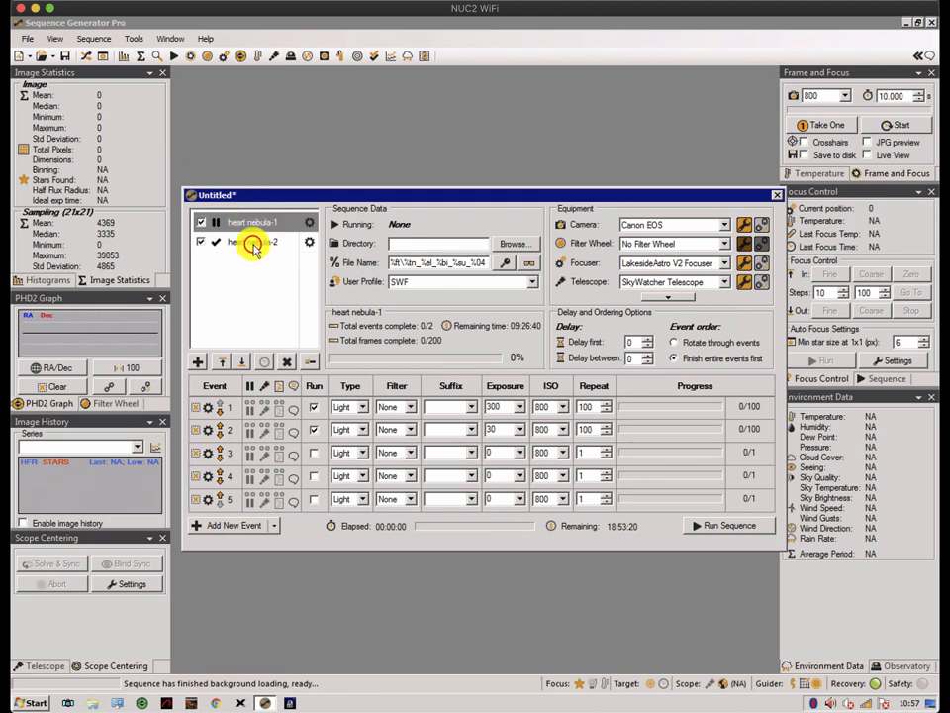
pyautogui.click(255, 220)
pyautogui.click(261, 243)
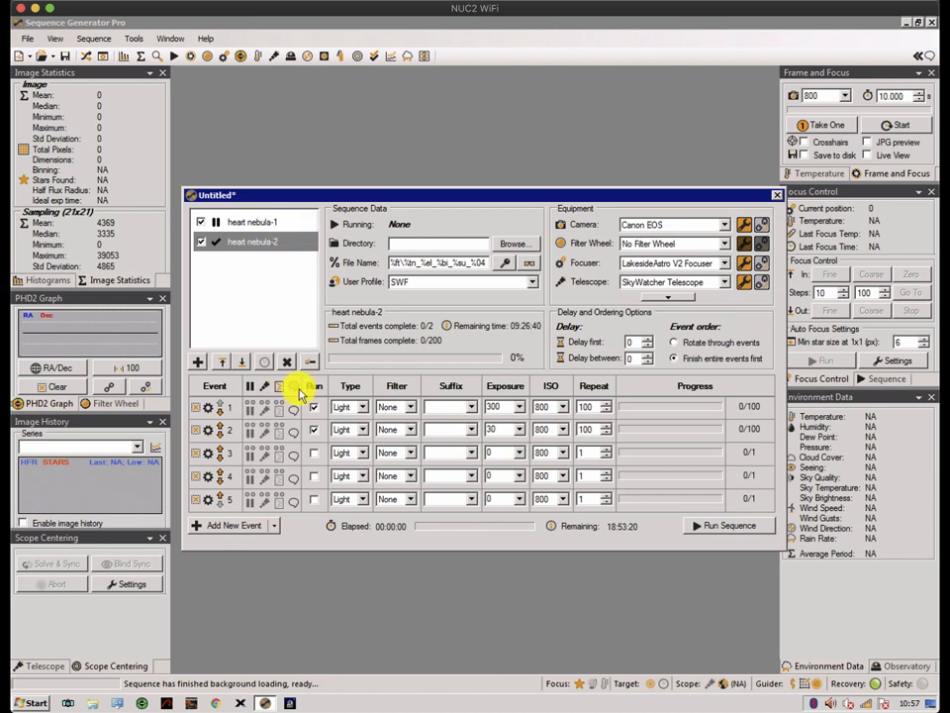
pyautogui.moveTo(266, 304)
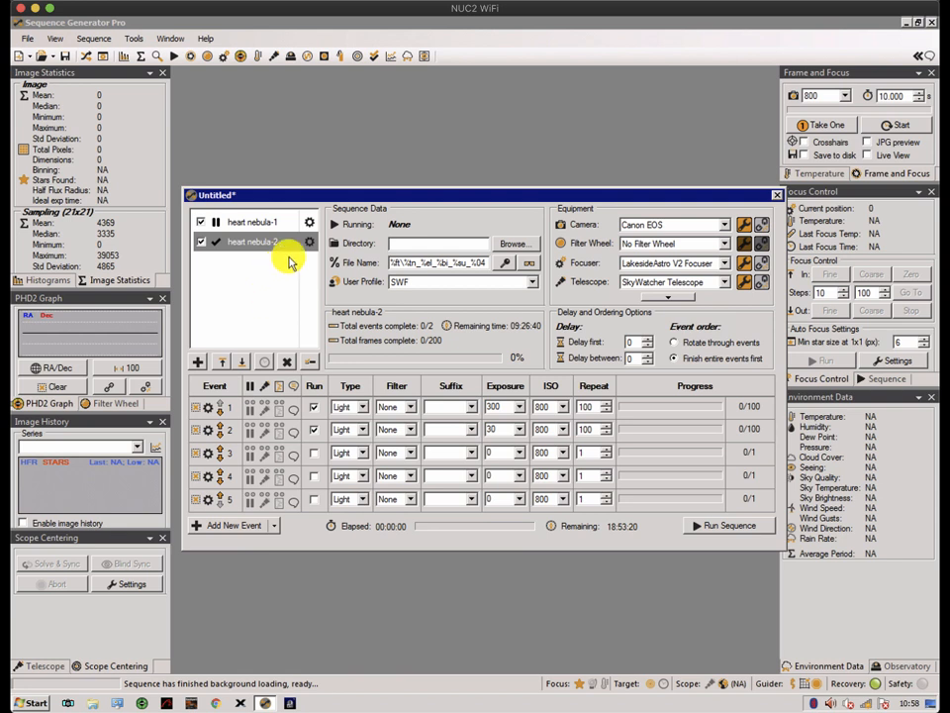
# - Close the sequence window and bring the same untitled sequence back up
pyautogui.click(779, 195)
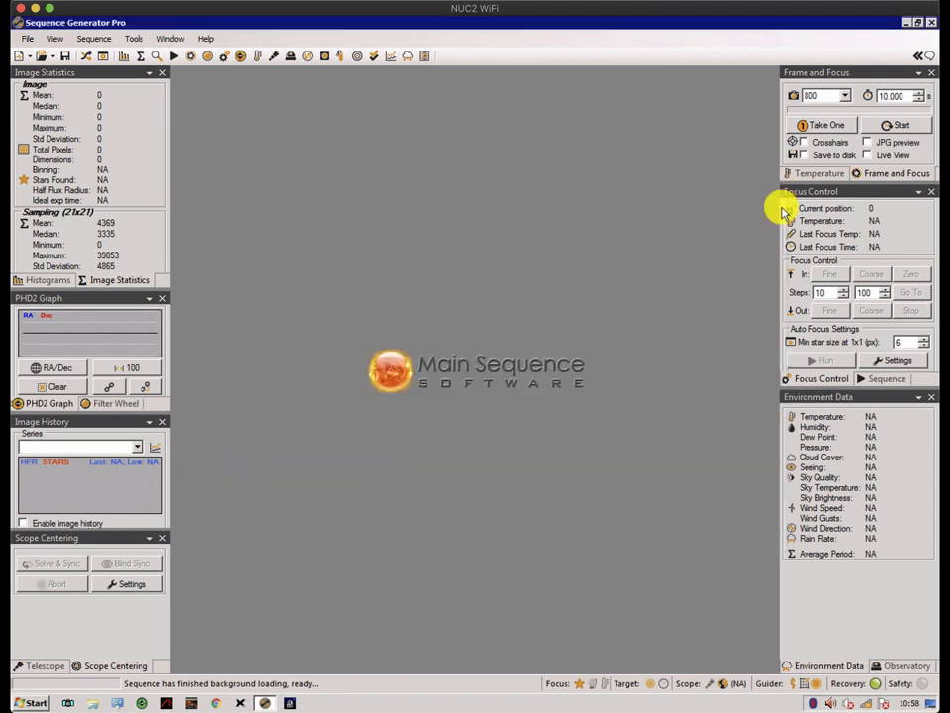
pyautogui.click(133, 39)
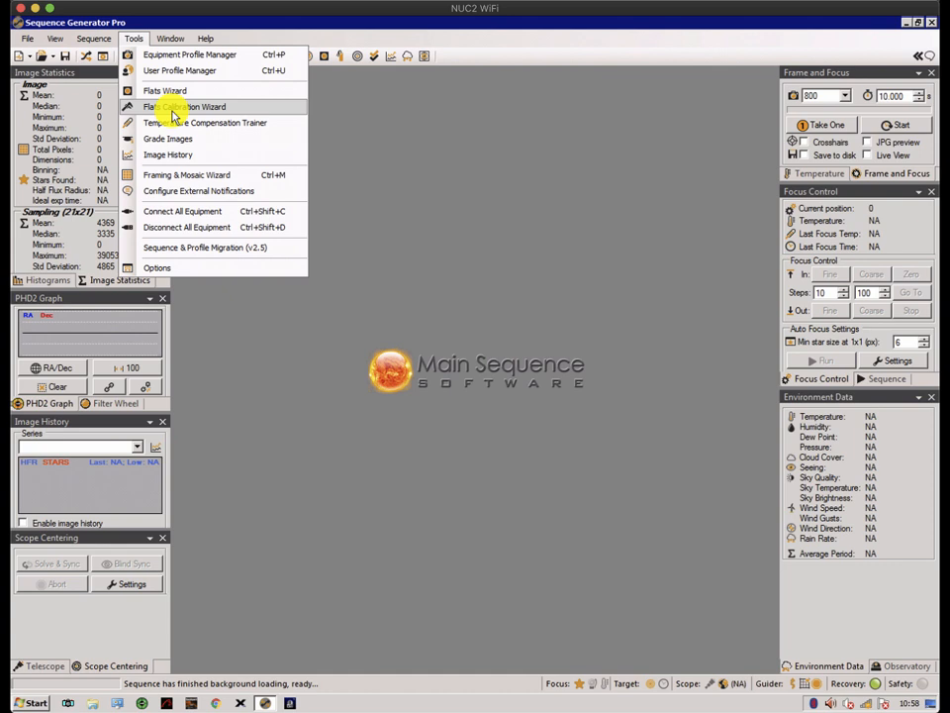
pyautogui.click(285, 357)
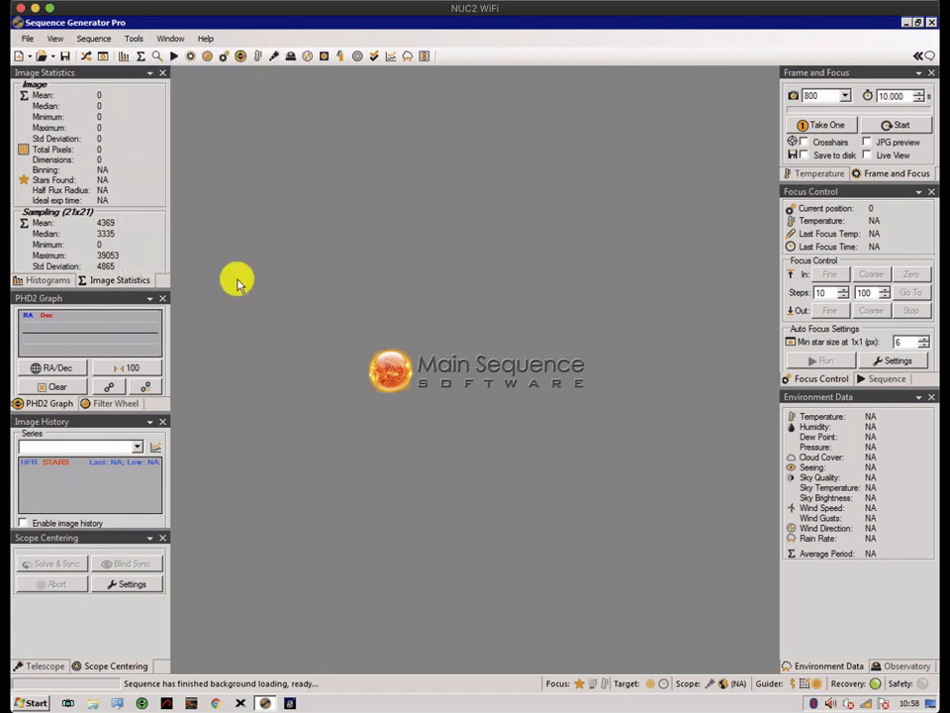
pyautogui.click(87, 57)
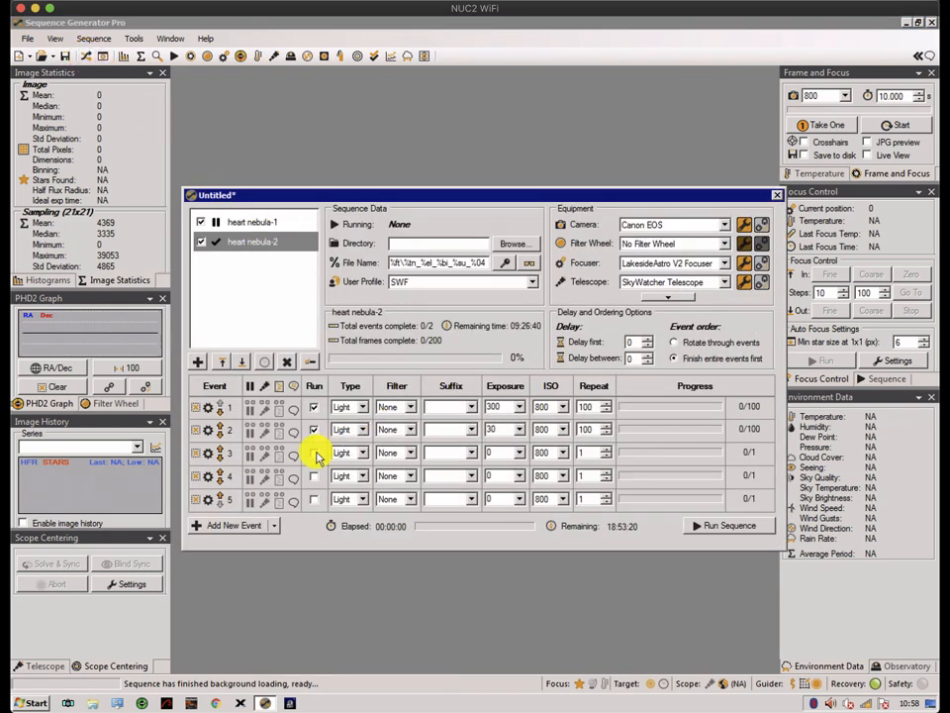
# - Make event 3 of heart nebula-2 pause the sequence before it starts, with the message "put on lens cap"
pyautogui.rightClick(207, 455)
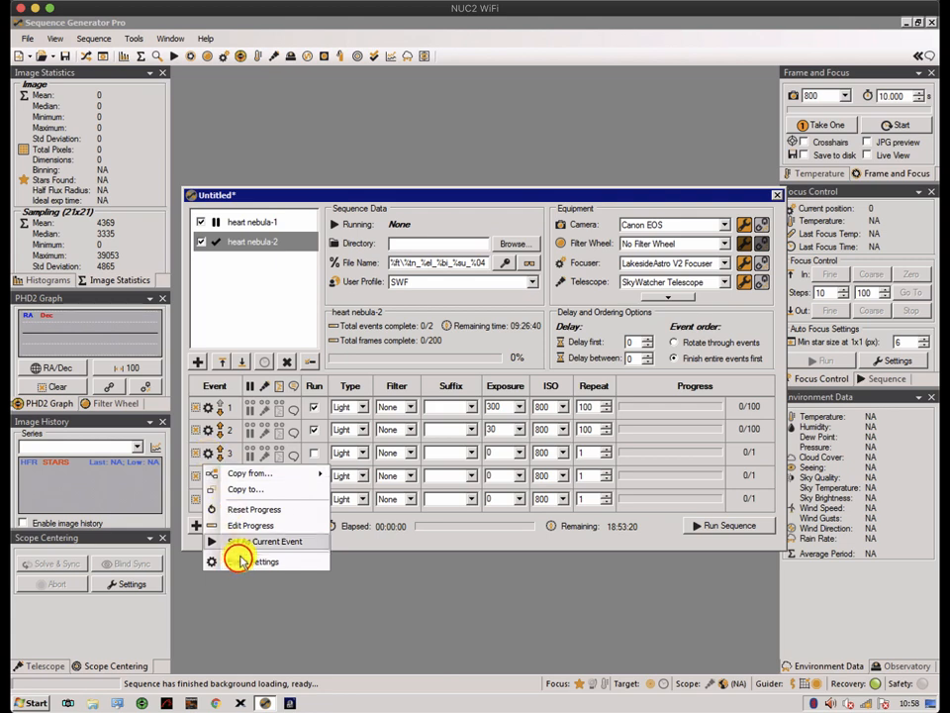
pyautogui.click(239, 561)
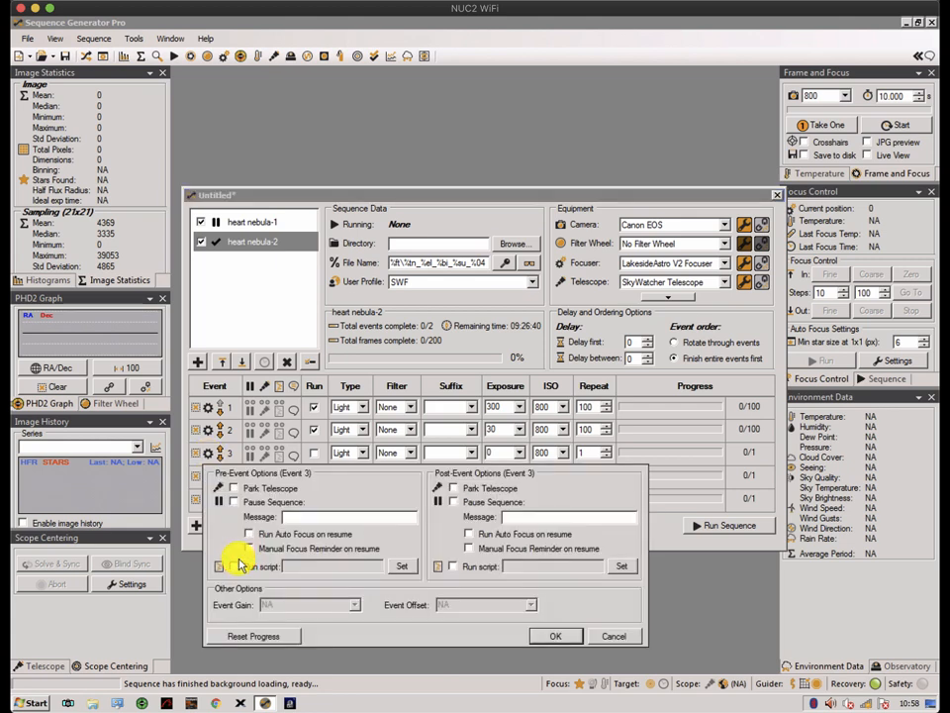
pyautogui.click(234, 502)
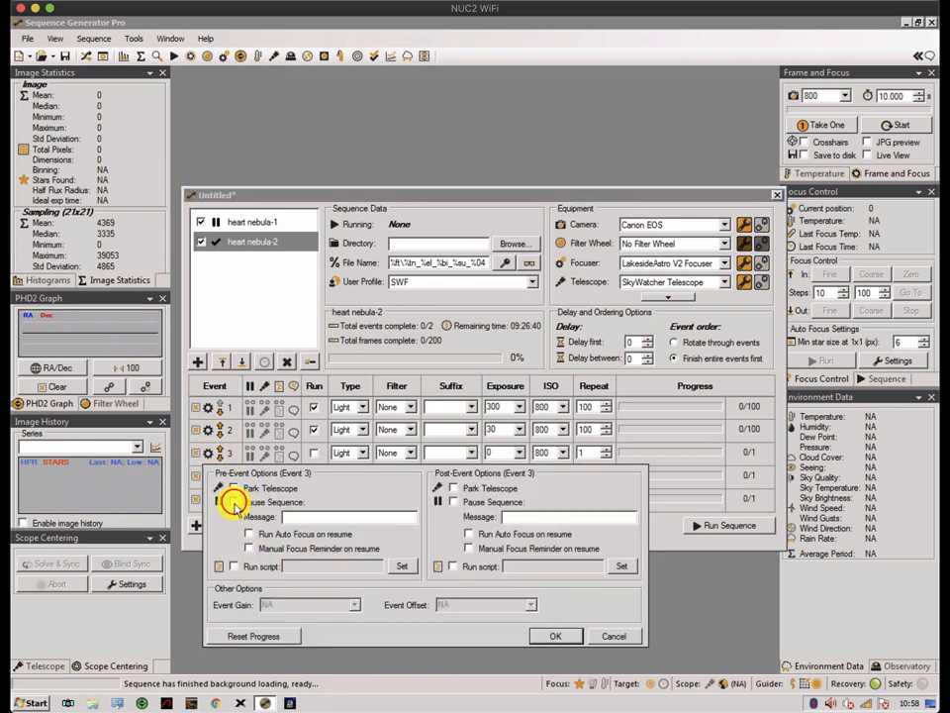
pyautogui.click(303, 517)
pyautogui.write('pu')
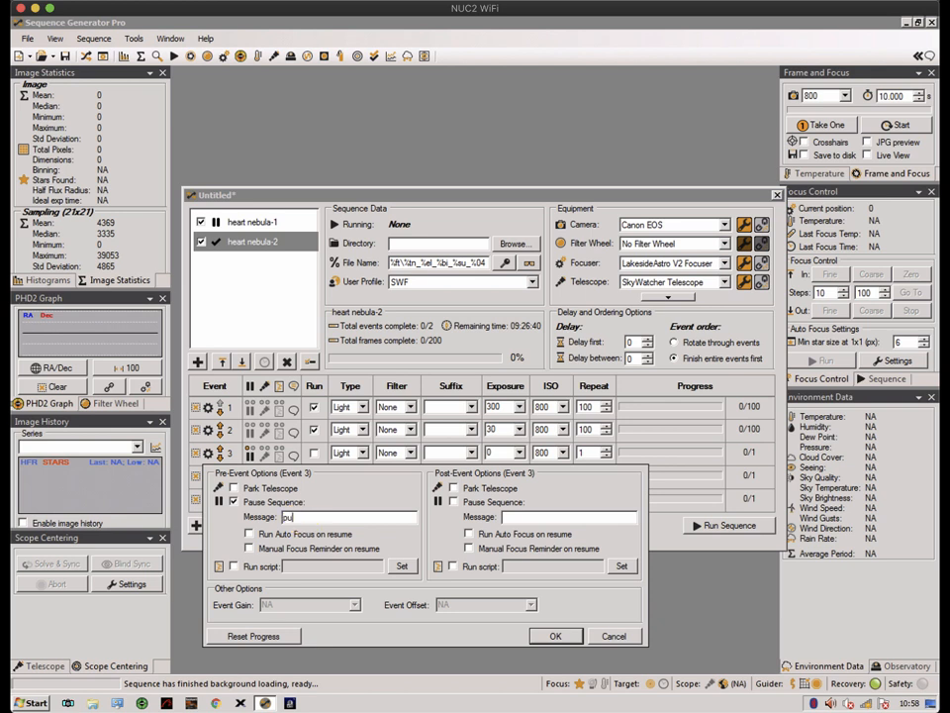
pyautogui.write('t on lens cap')
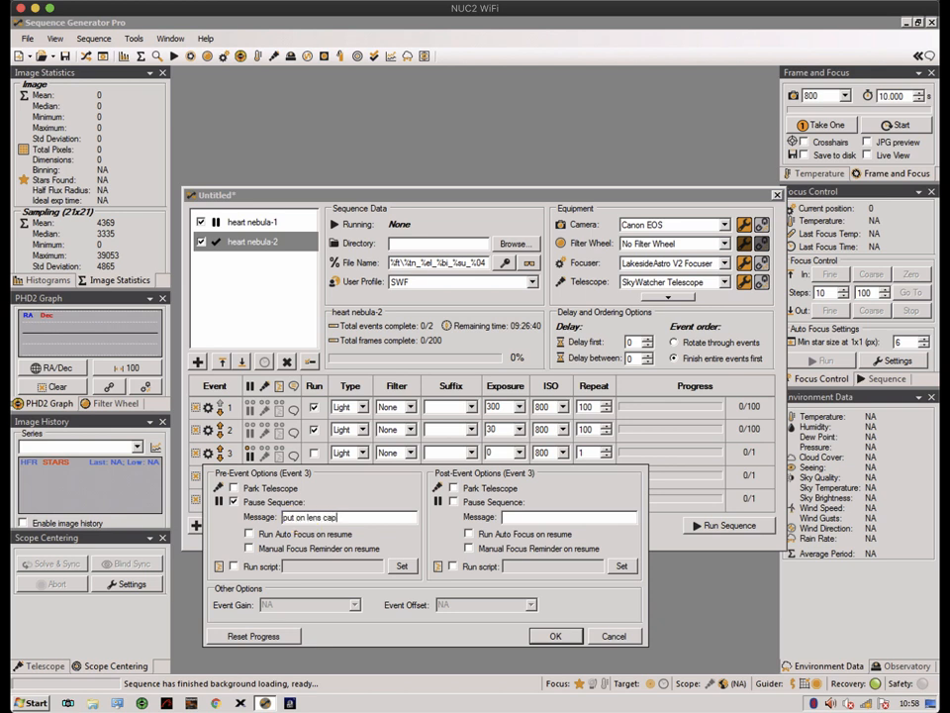
pyautogui.click(554, 634)
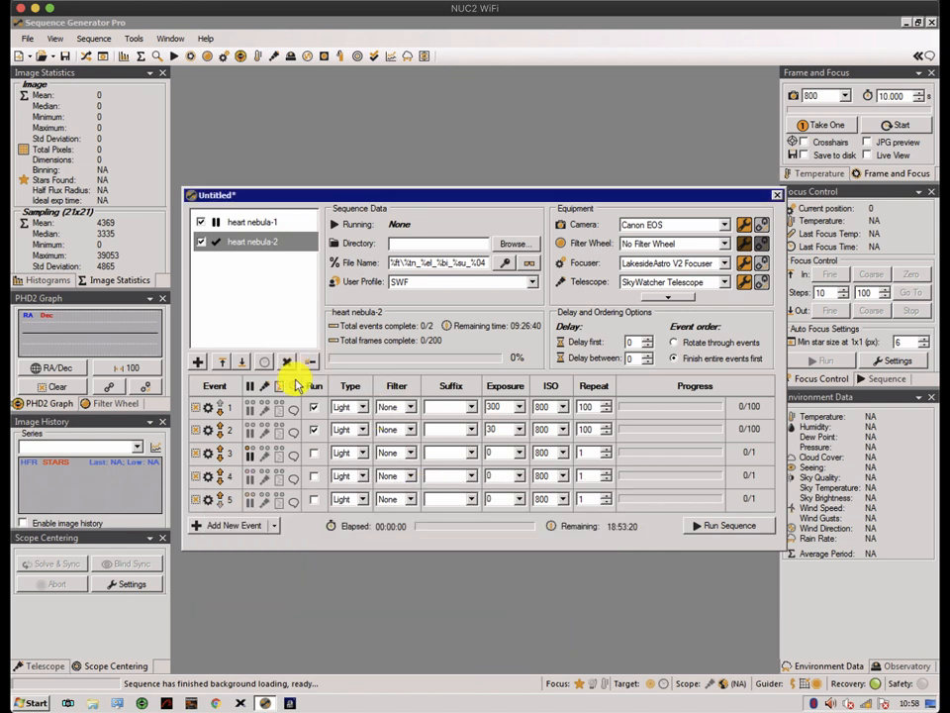
# - Enable events 3 and 4 of heart nebula-2 as Dark and Bias frames, giving the dark event a 300 s exposure
pyautogui.click(312, 453)
pyautogui.click(314, 478)
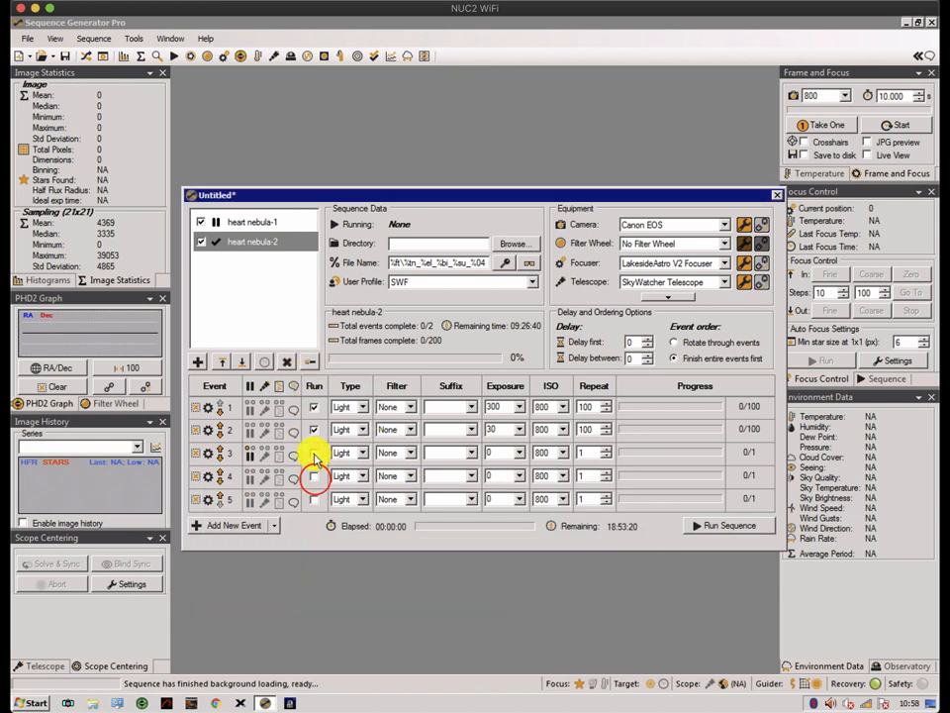
pyautogui.click(364, 454)
pyautogui.click(352, 473)
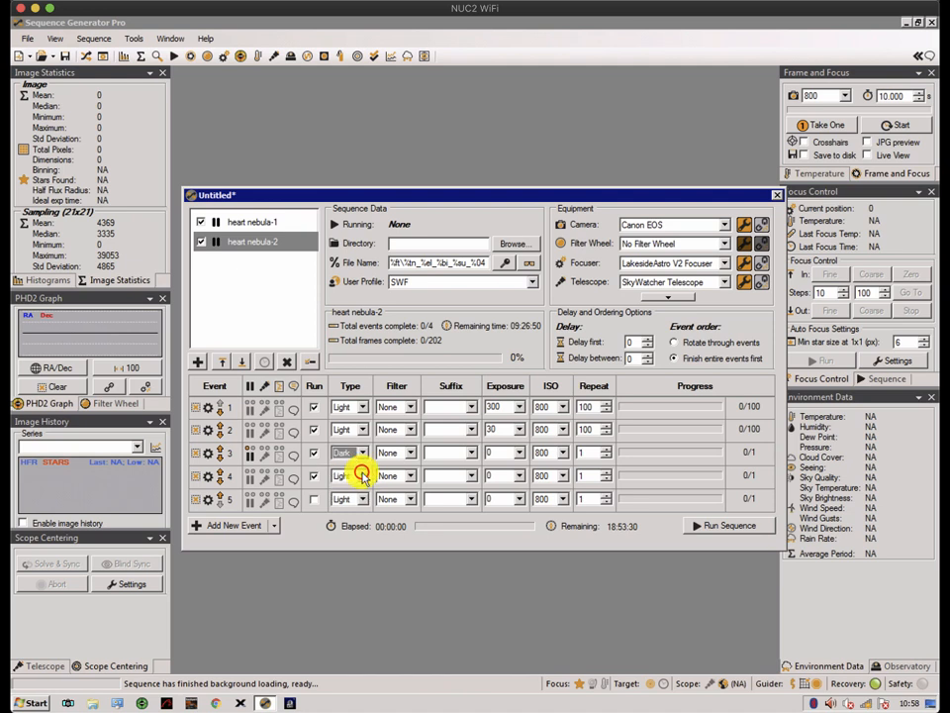
pyautogui.click(361, 475)
pyautogui.click(340, 516)
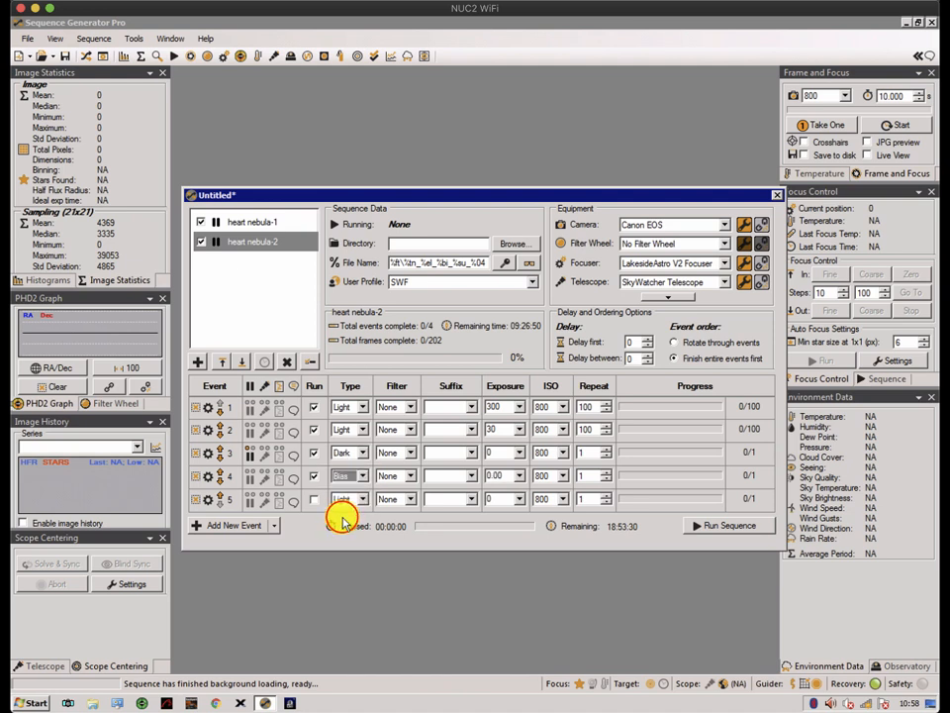
pyautogui.click(496, 452)
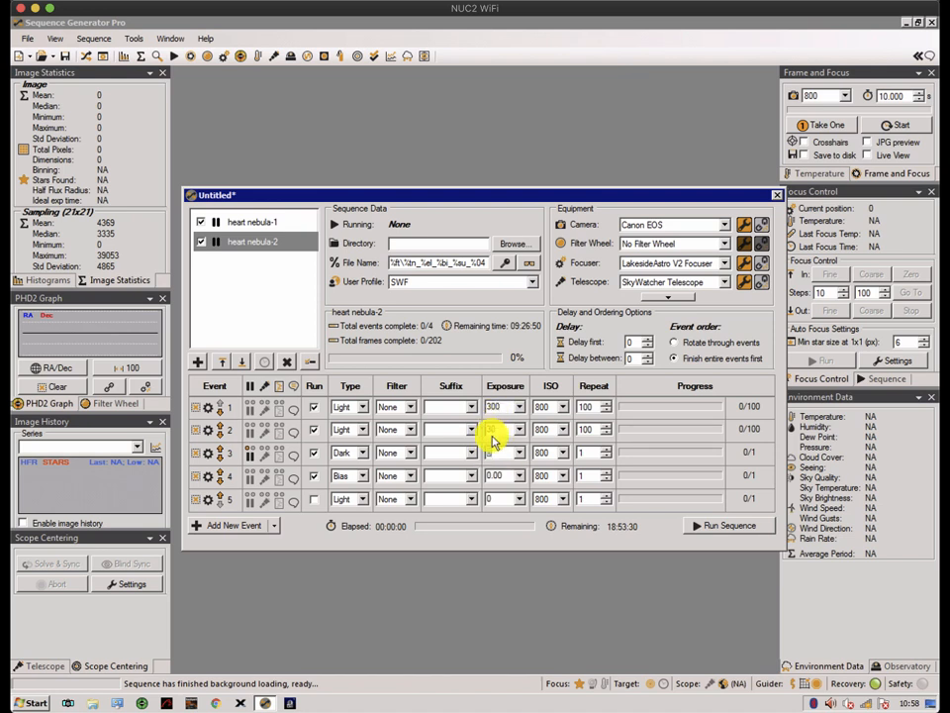
pyautogui.write('300')
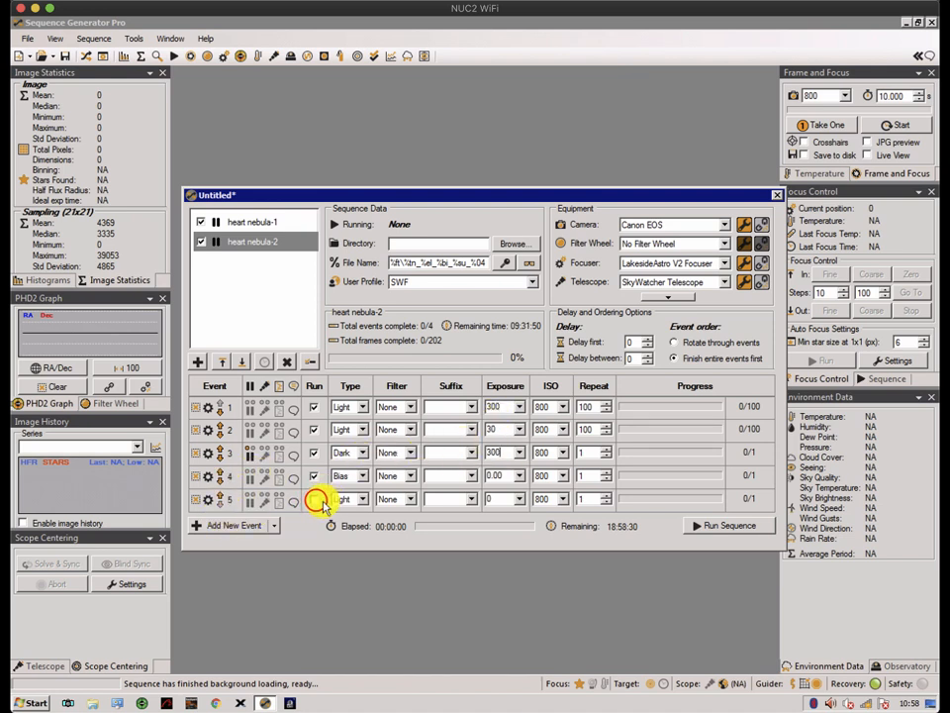
# - Enable event 5 of heart nebula-2 as a Dark frame with a 30 s exposure
pyautogui.click(315, 499)
pyautogui.click(362, 499)
pyautogui.click(345, 517)
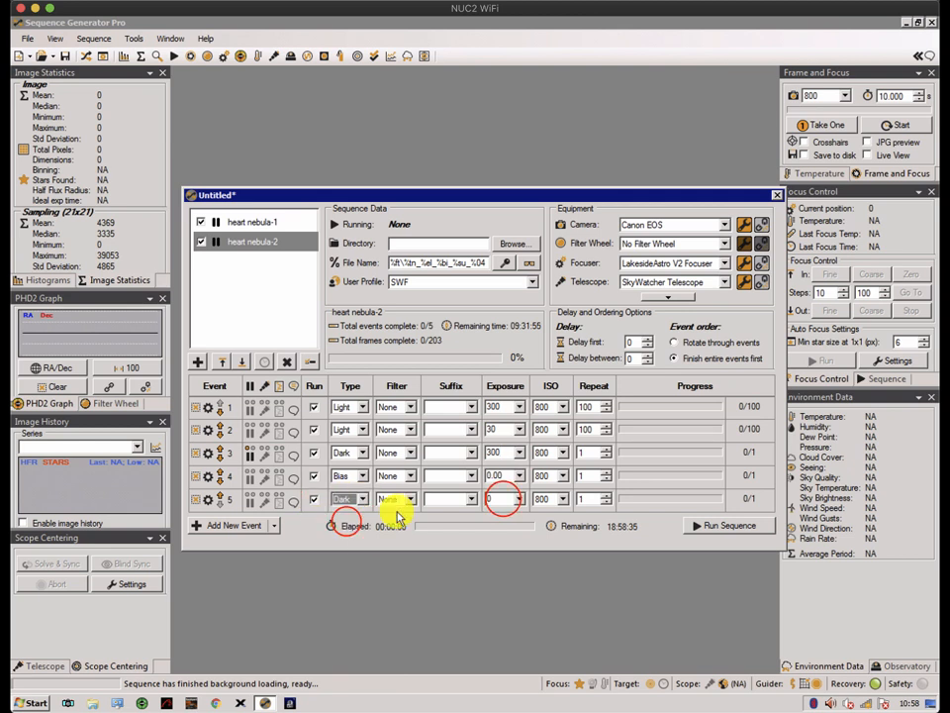
pyautogui.click(502, 498)
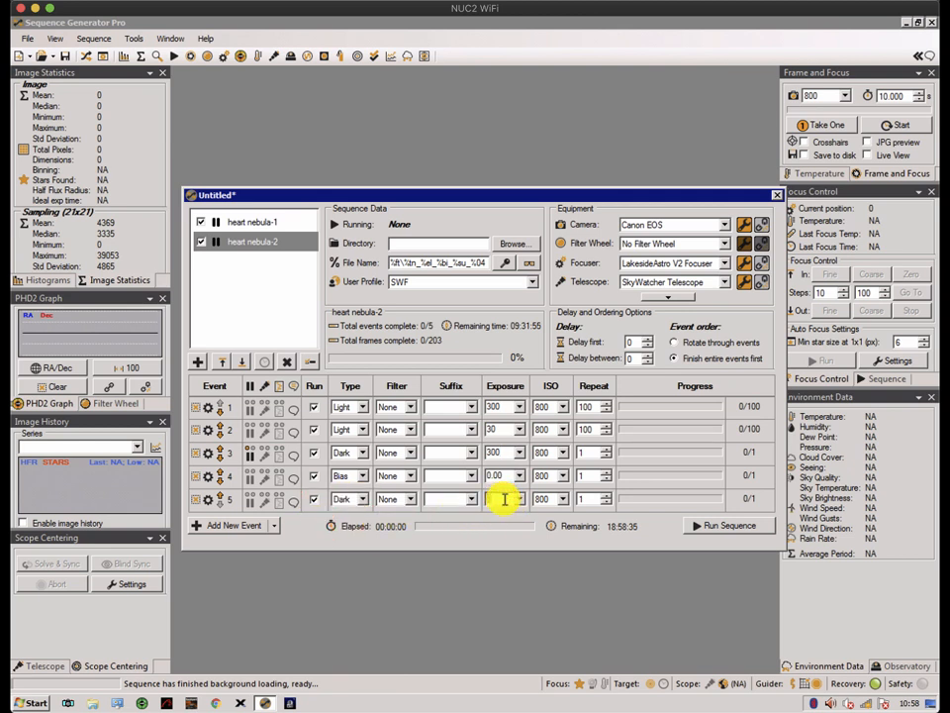
pyautogui.write('20')
pyautogui.press('BackSpace')
pyautogui.press('BackSpace')
pyautogui.write('30')
# - Set the repeat count to 50 for events 3, 4 and 5 of heart nebula-2
pyautogui.click(590, 452)
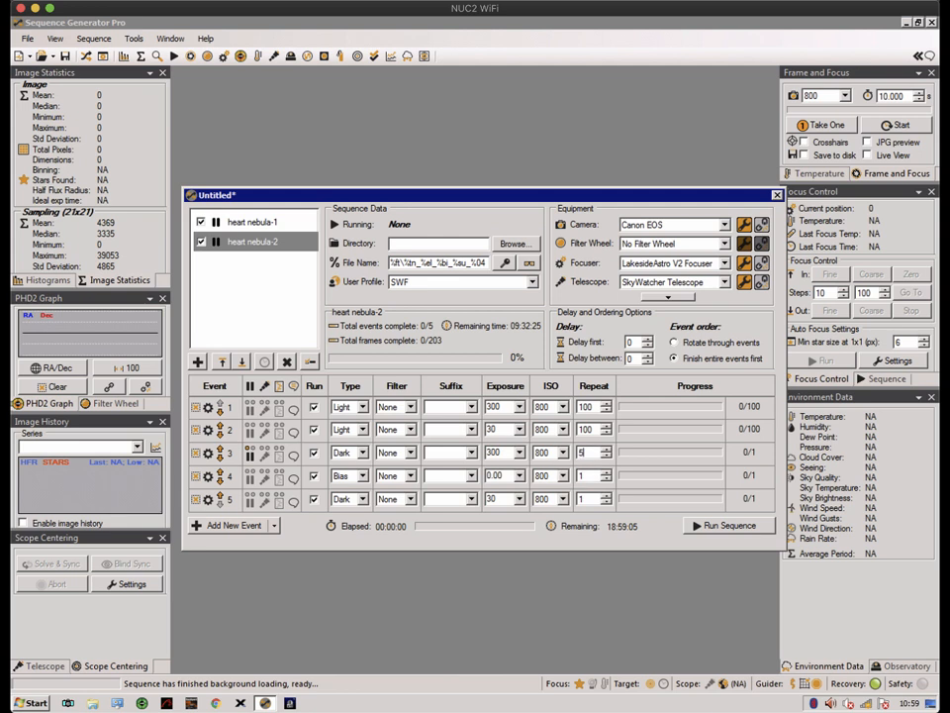
pyautogui.write('50')
pyautogui.click(587, 476)
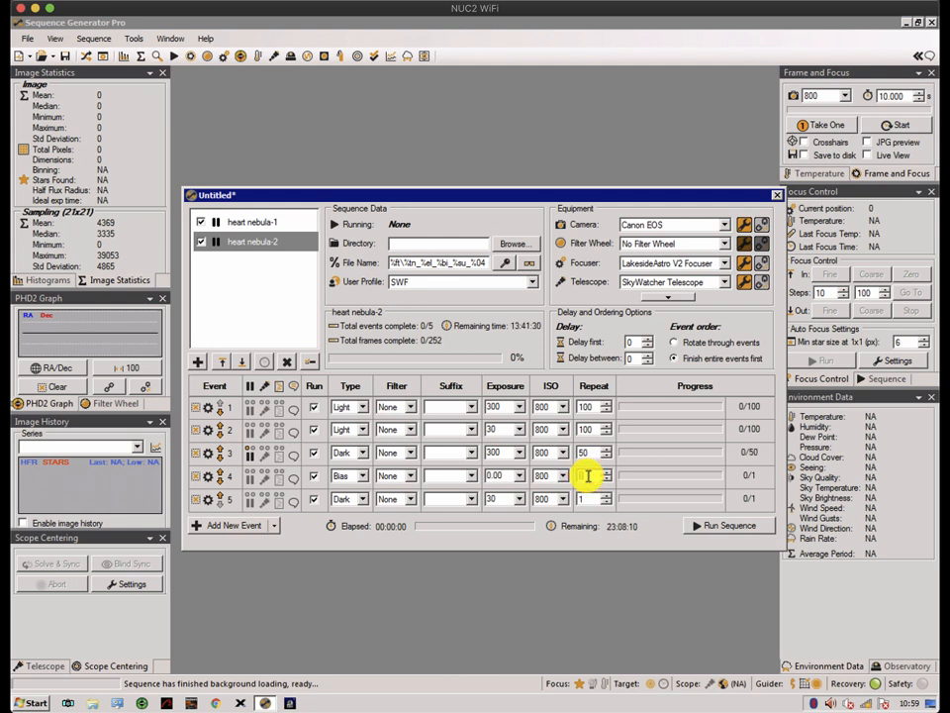
pyautogui.write('50')
pyautogui.click(579, 498)
pyautogui.write('50')
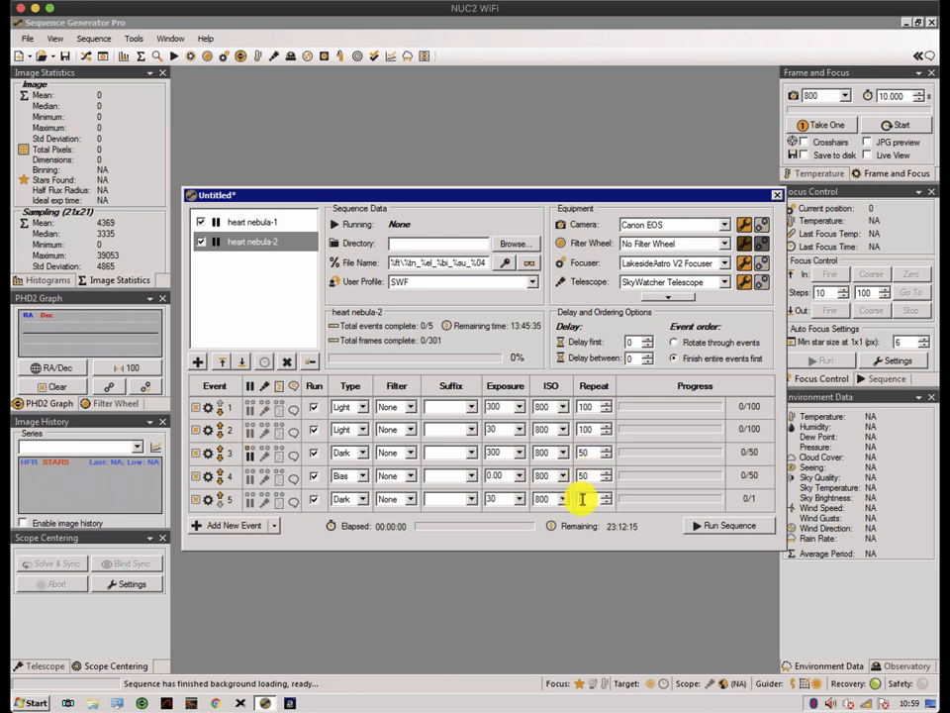